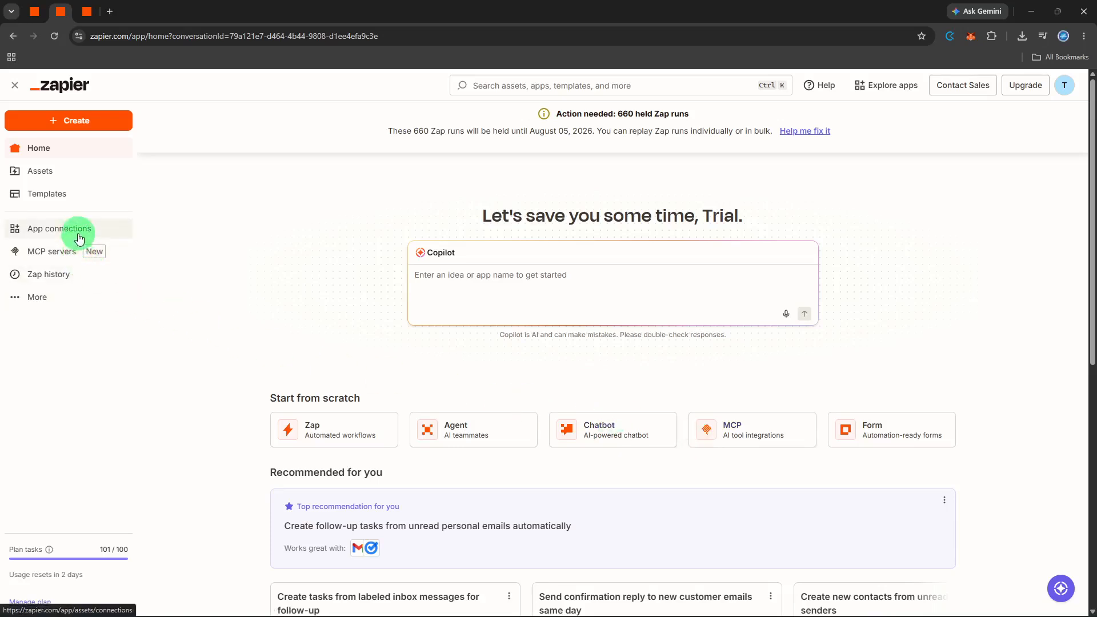
# - Create a new Zap workflow with Google Forms as the trigger app and New or Updated Form Response as its event
pyautogui.click(109, 127)
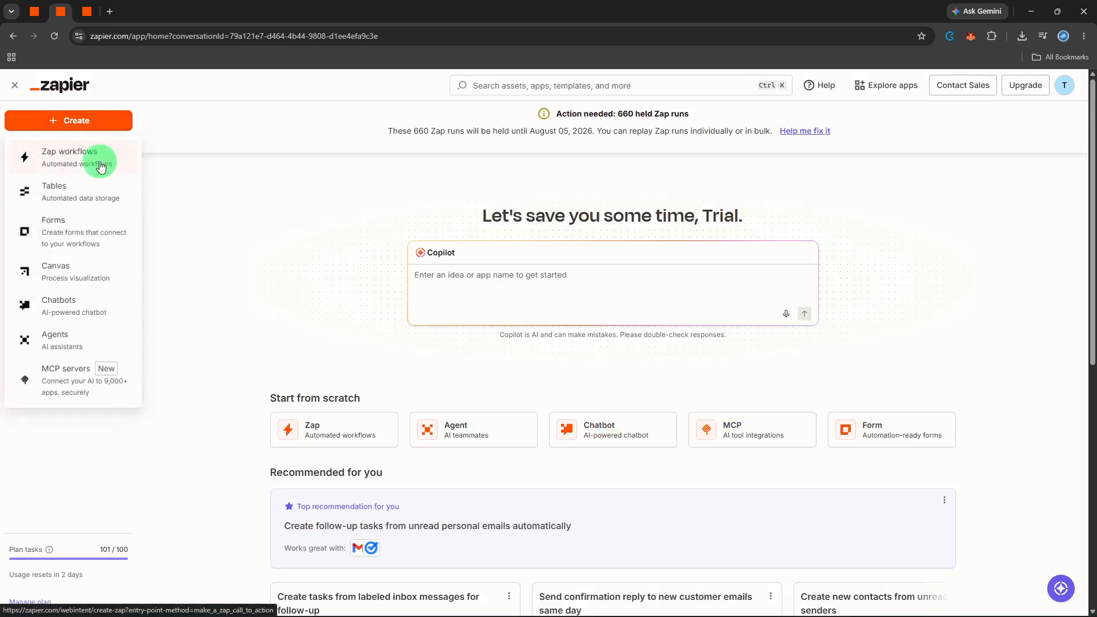
pyautogui.click(102, 166)
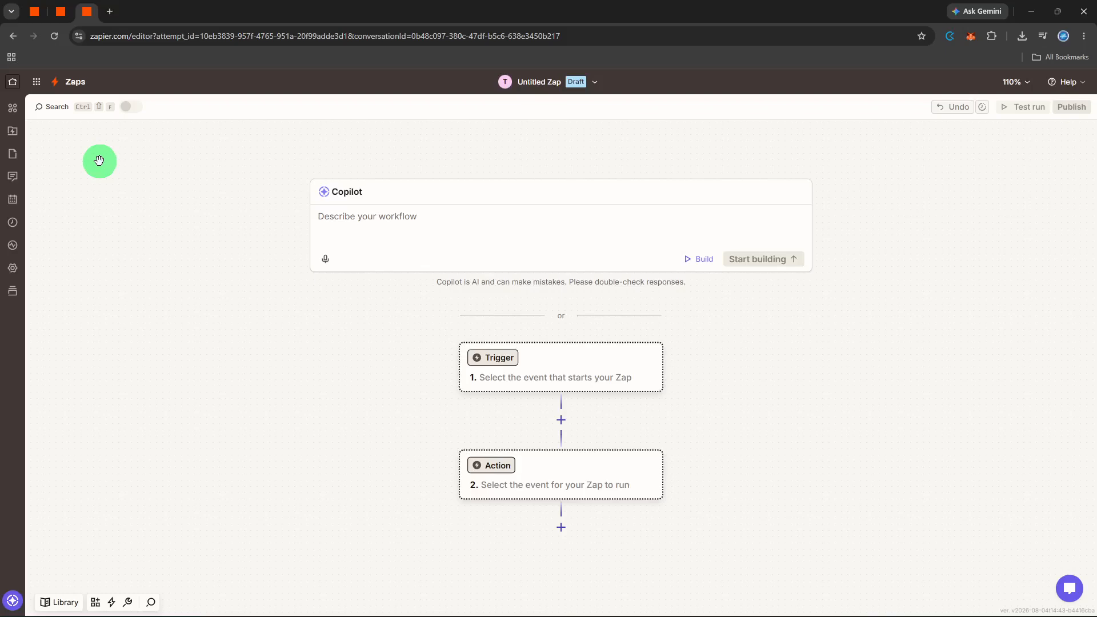
pyautogui.click(508, 355)
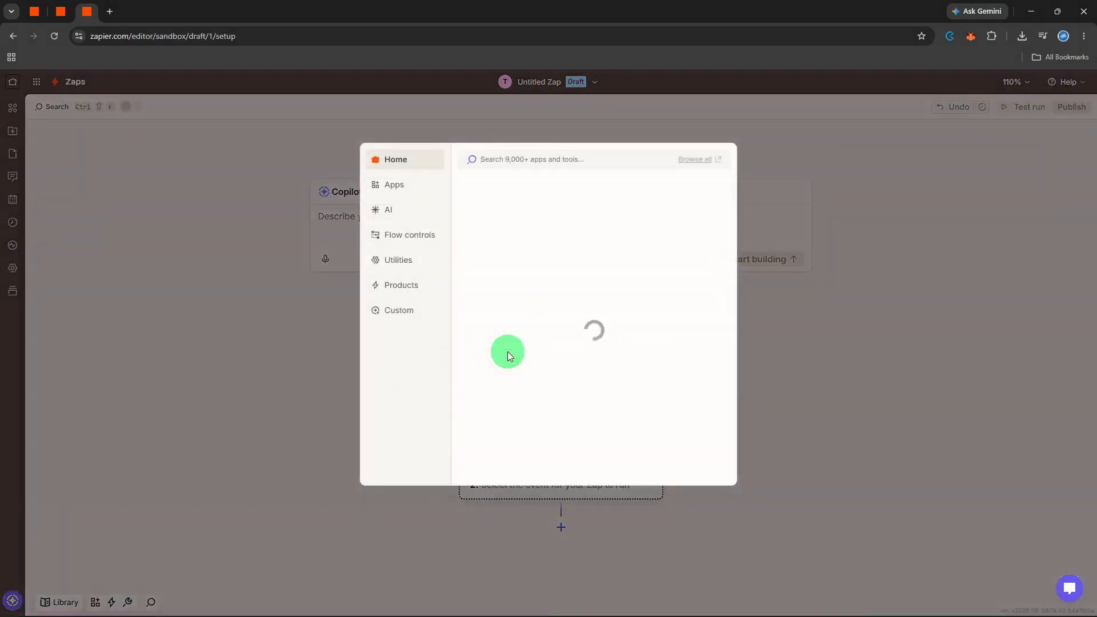
pyautogui.write('forms')
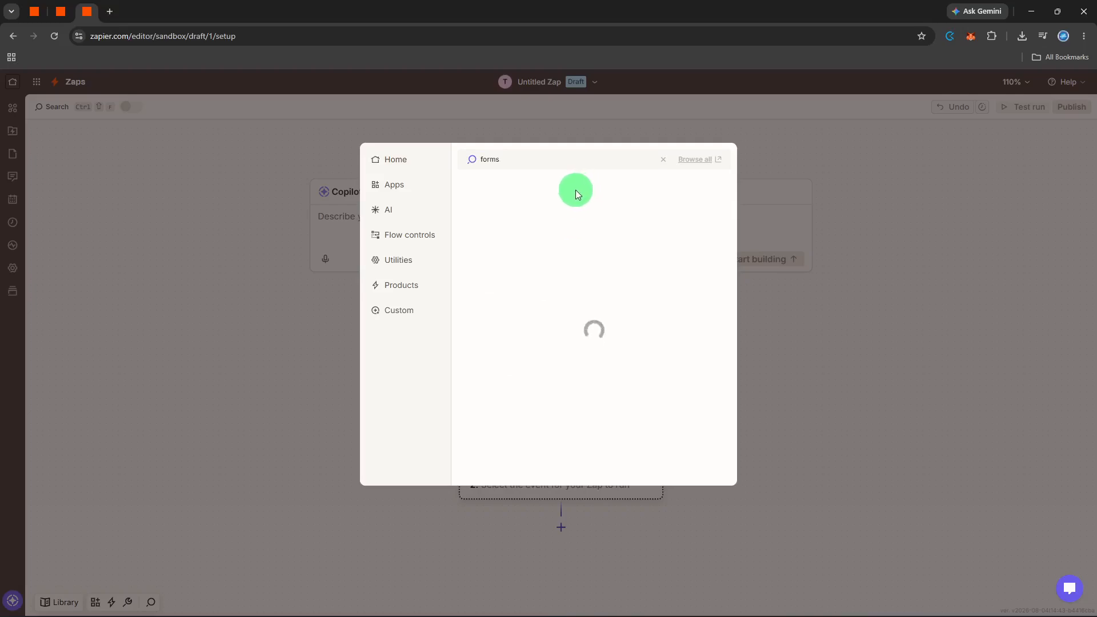
pyautogui.click(573, 197)
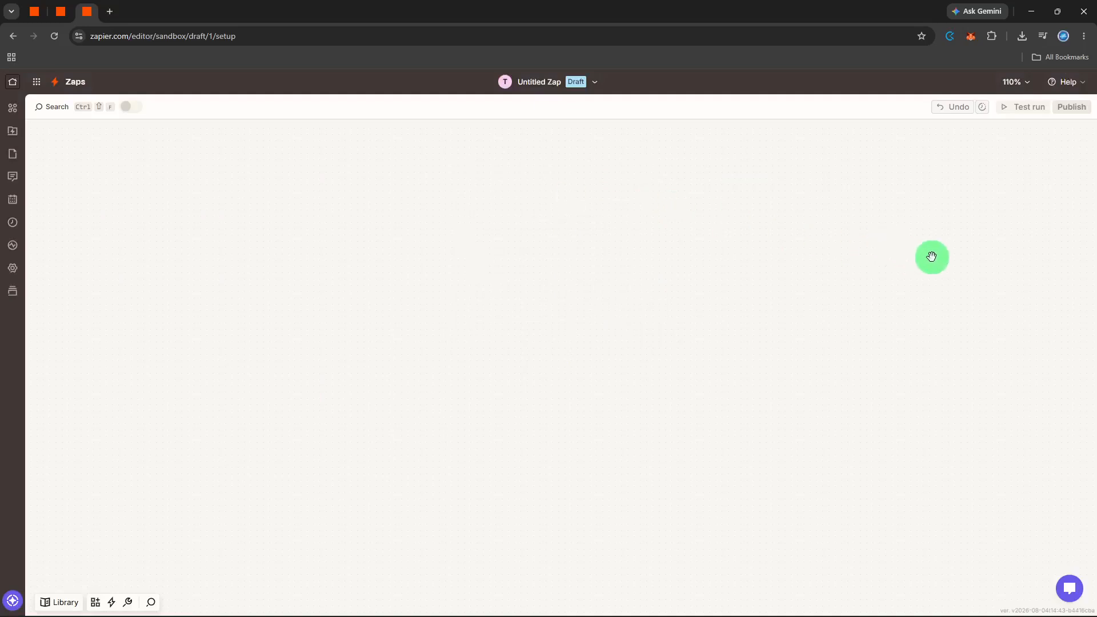
pyautogui.click(932, 257)
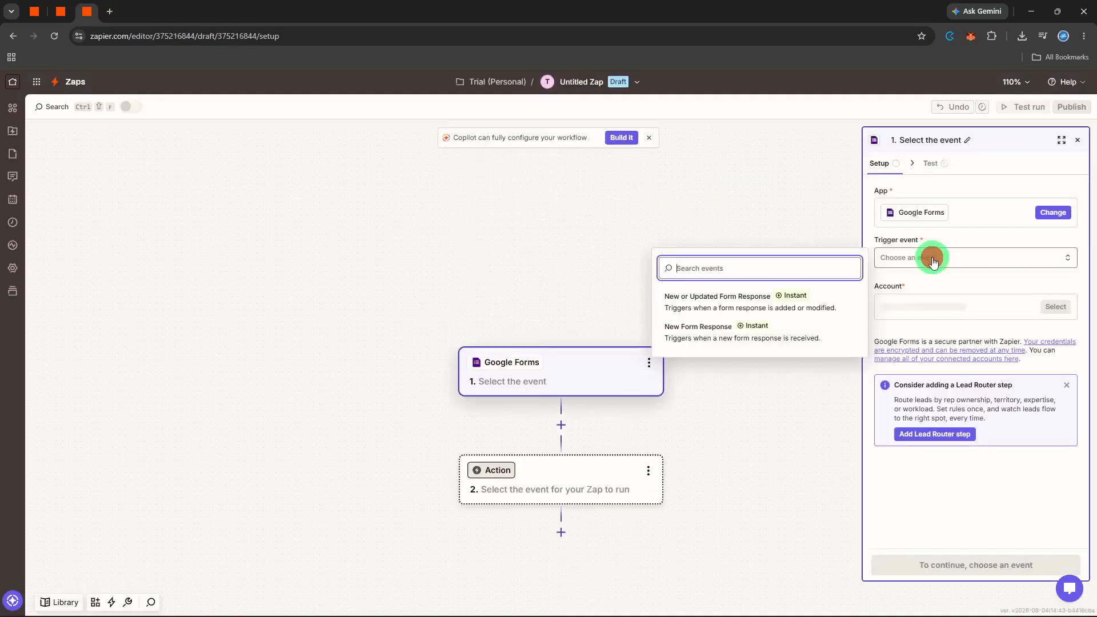
pyautogui.click(784, 296)
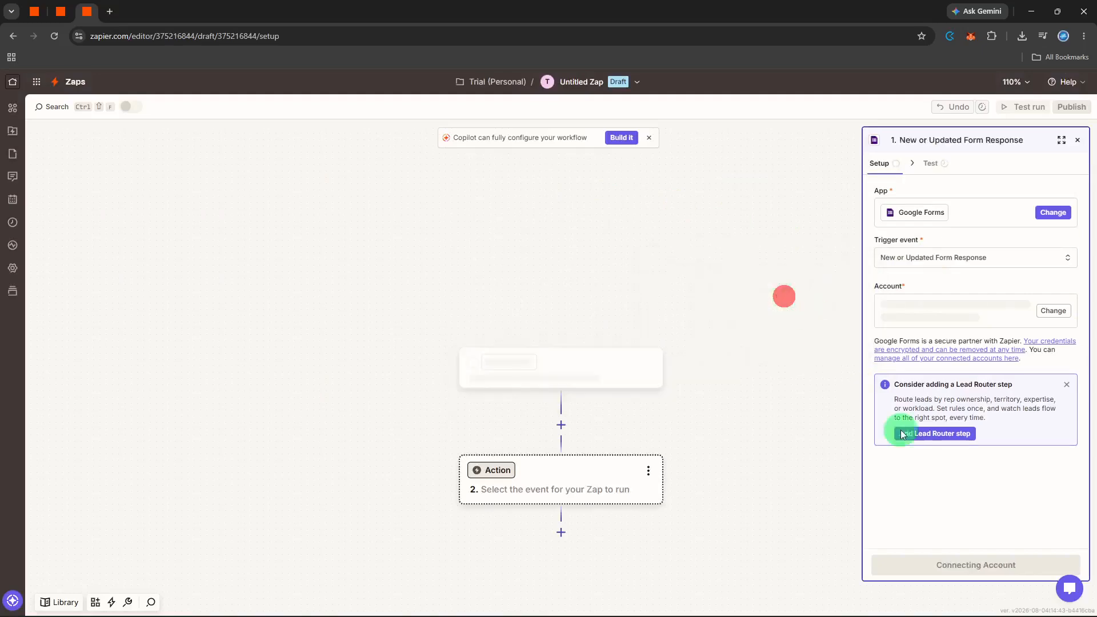
pyautogui.click(964, 565)
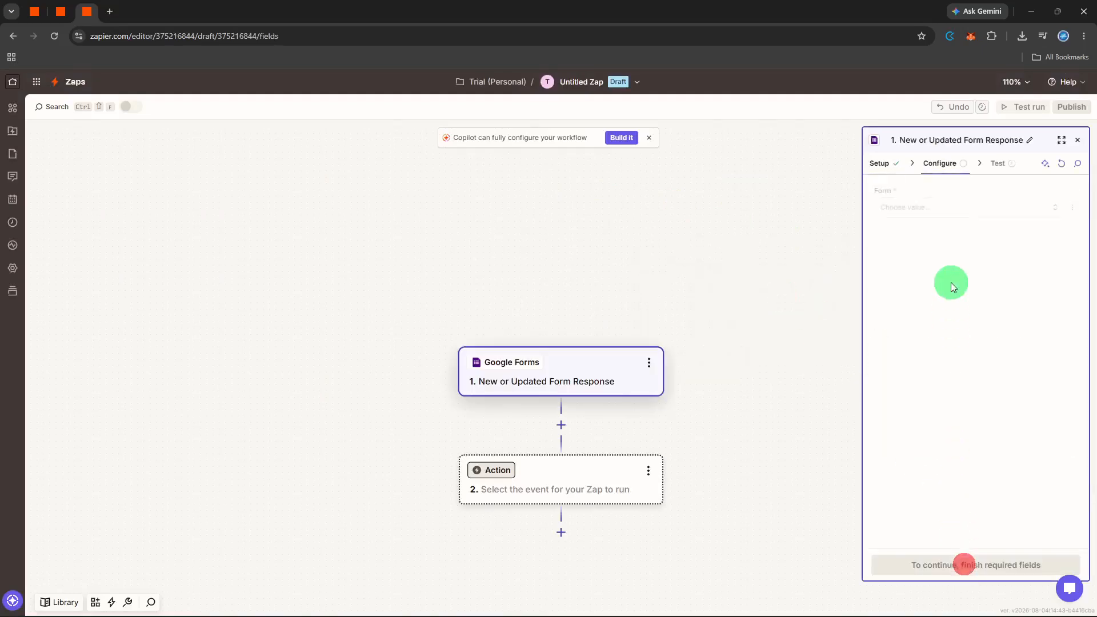
# - Set the trigger's form to Event registration and test the trigger
pyautogui.click(954, 209)
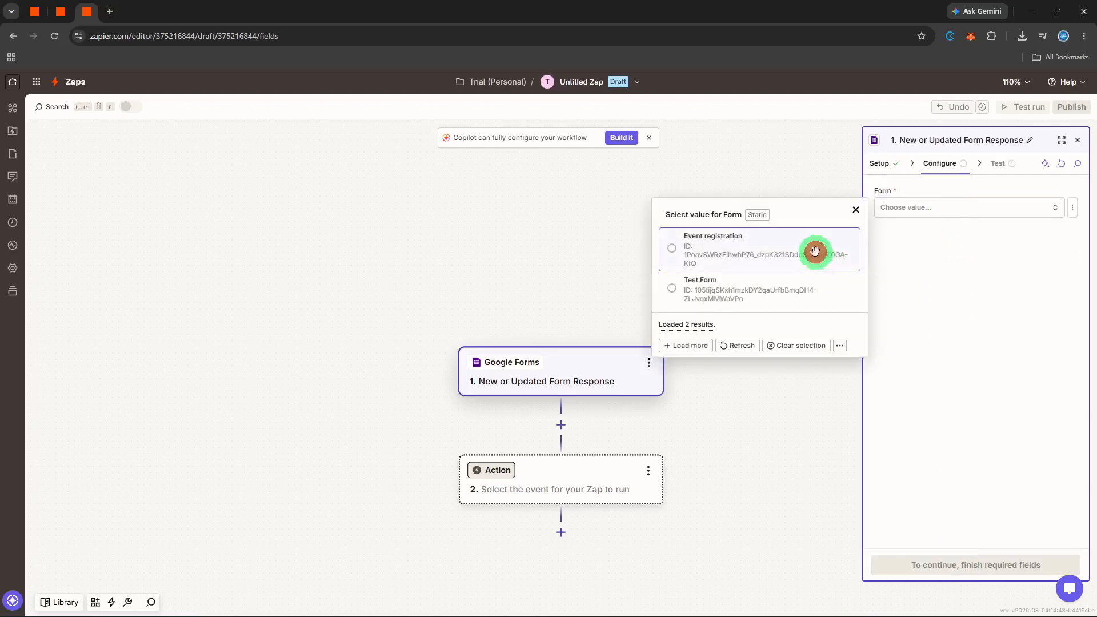
pyautogui.click(815, 251)
pyautogui.click(987, 564)
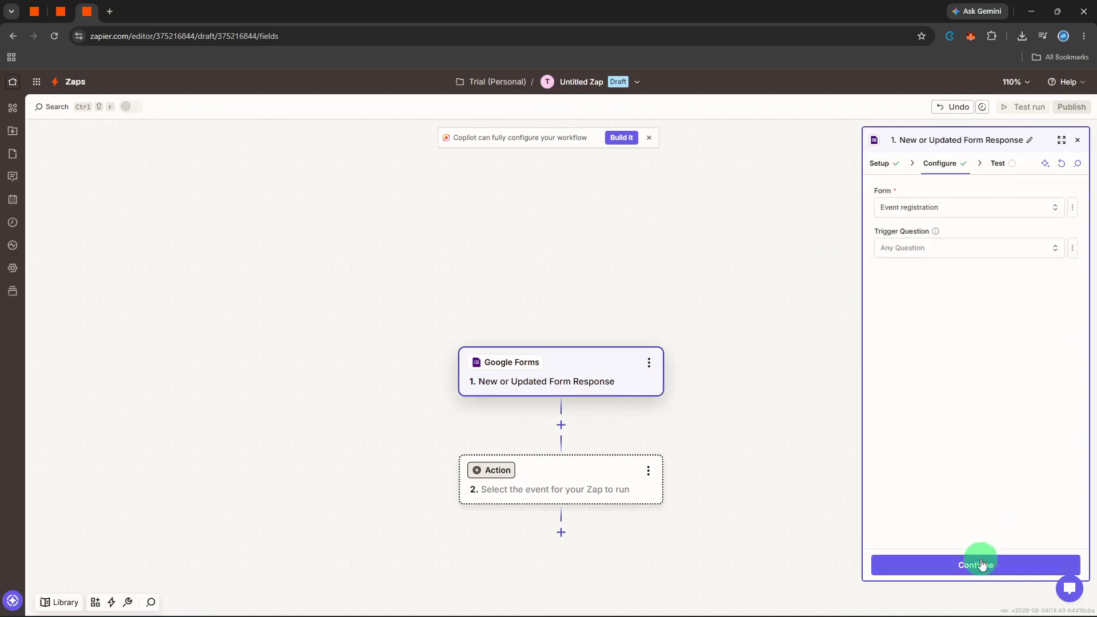
pyautogui.click(980, 565)
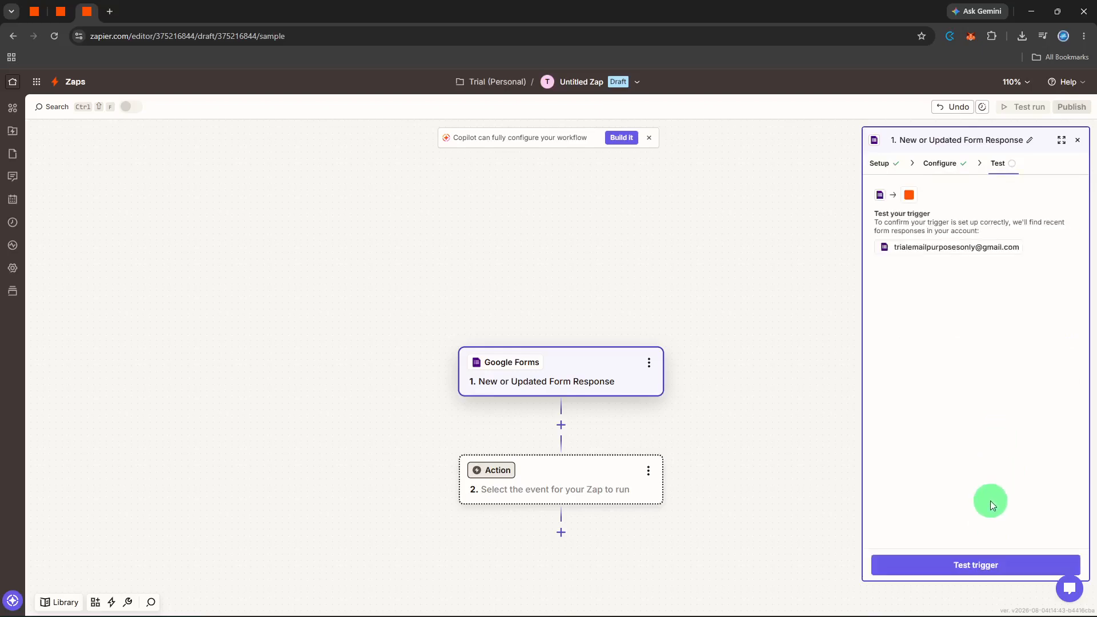
pyautogui.click(977, 565)
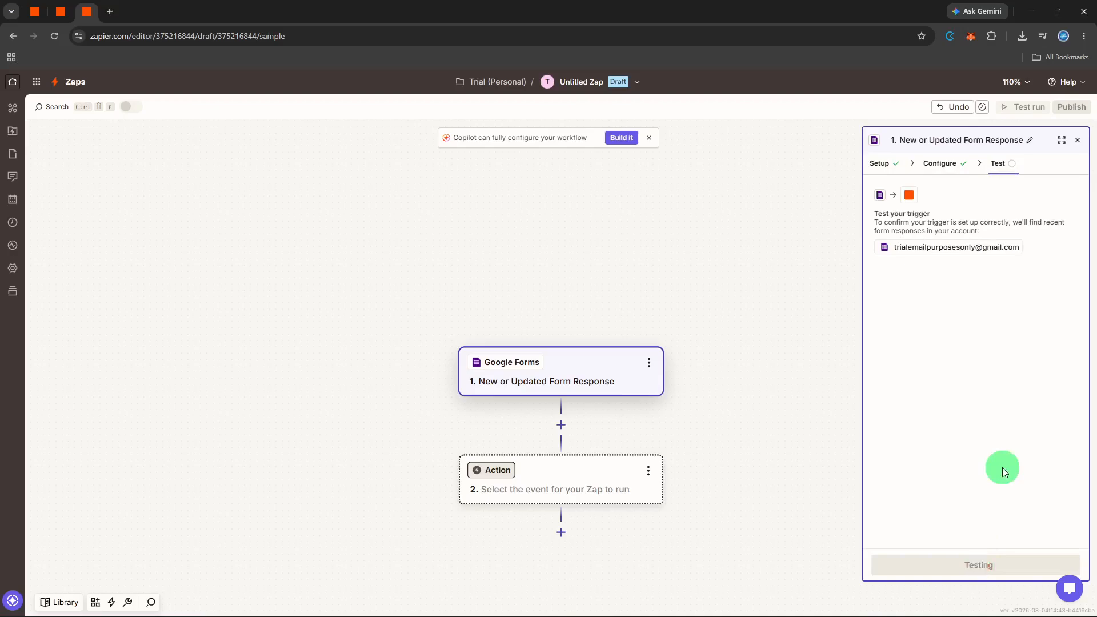
# - Add a Filter step as the Zap's second step, continuing only if Respondent Email (Text) Contains "gmail"
pyautogui.click(498, 469)
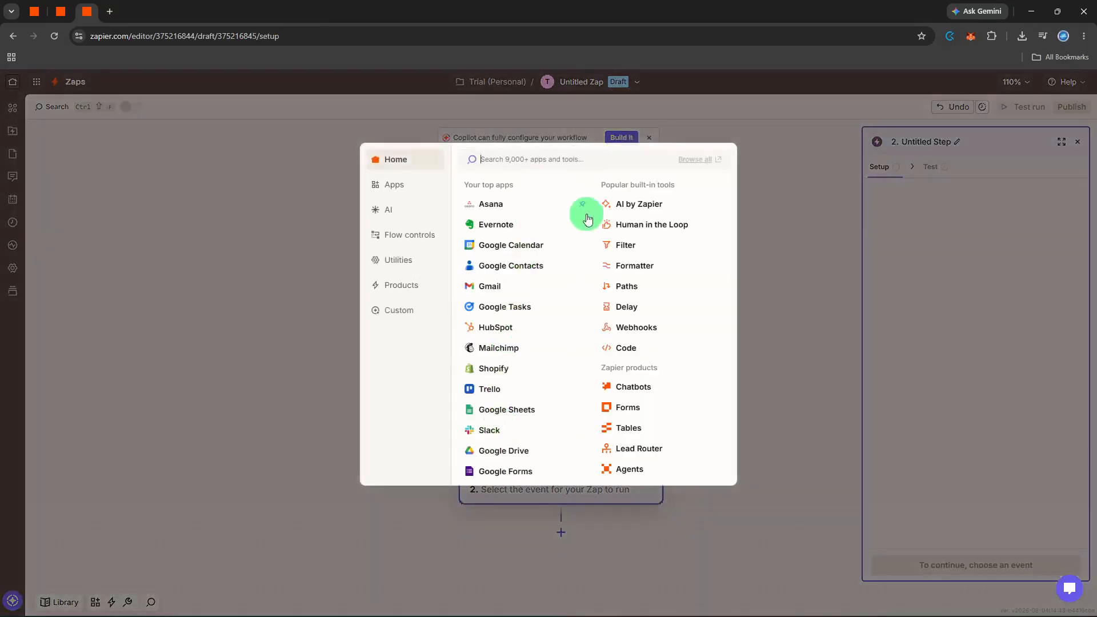
pyautogui.click(630, 251)
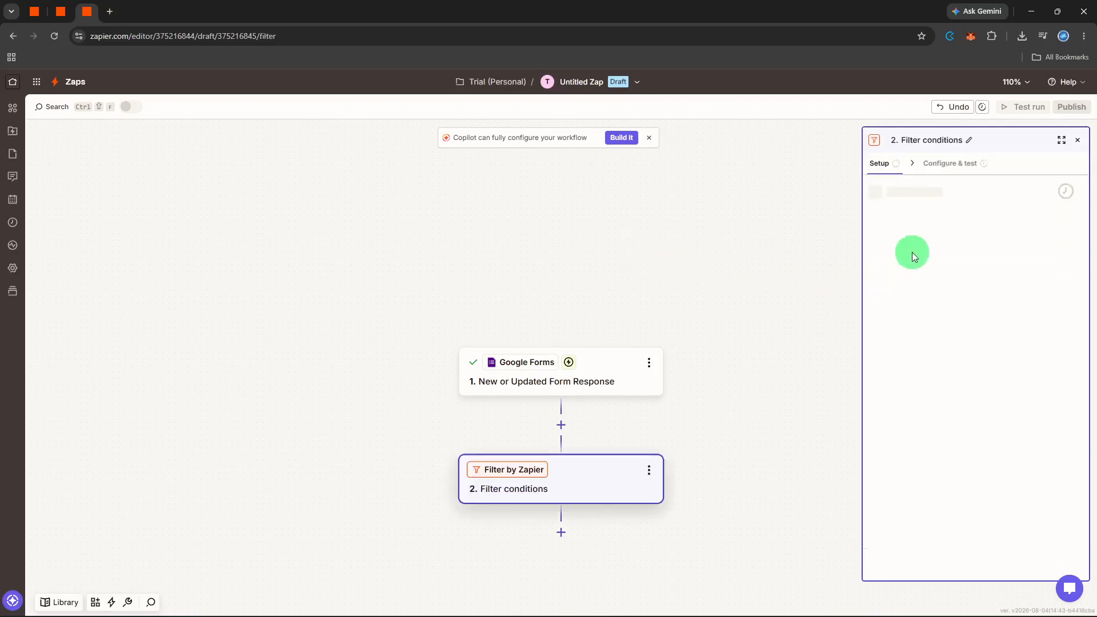
pyautogui.click(998, 207)
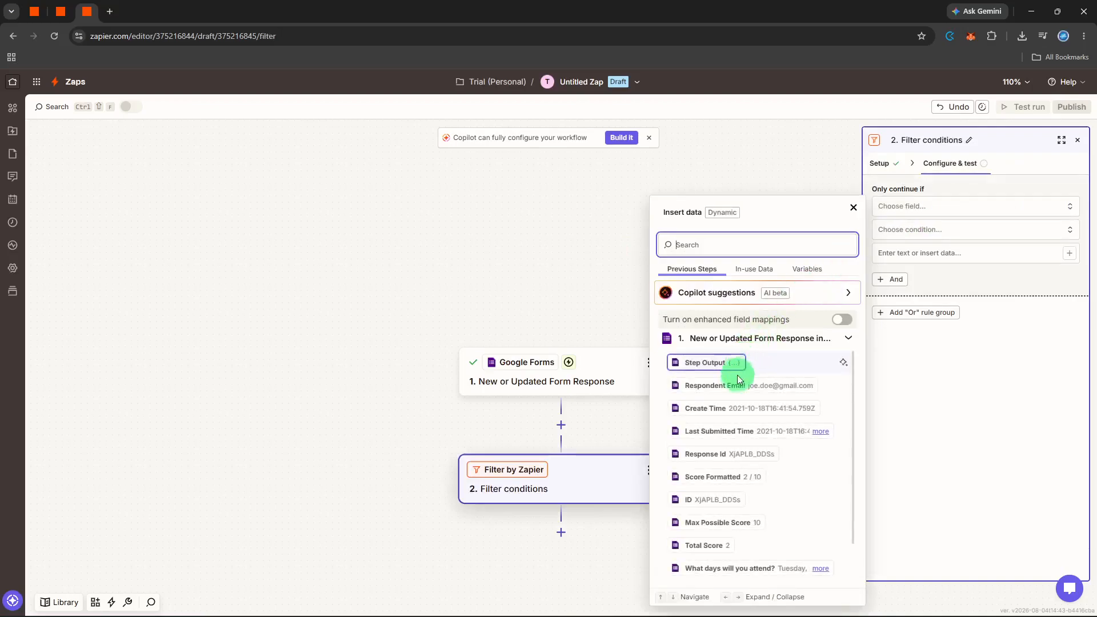
pyautogui.click(734, 385)
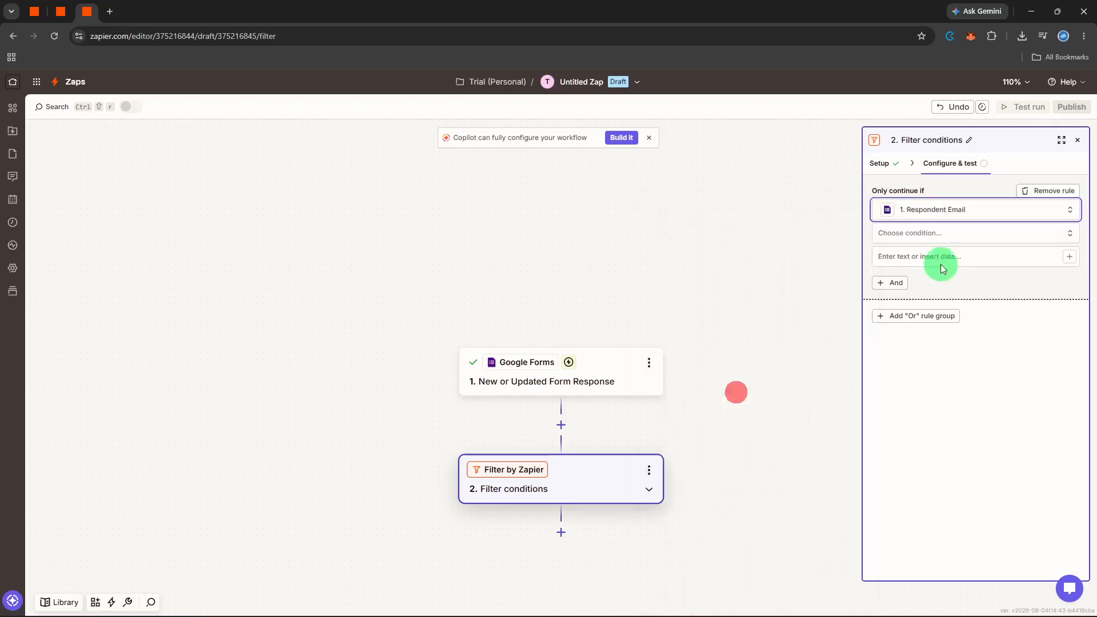
pyautogui.click(969, 237)
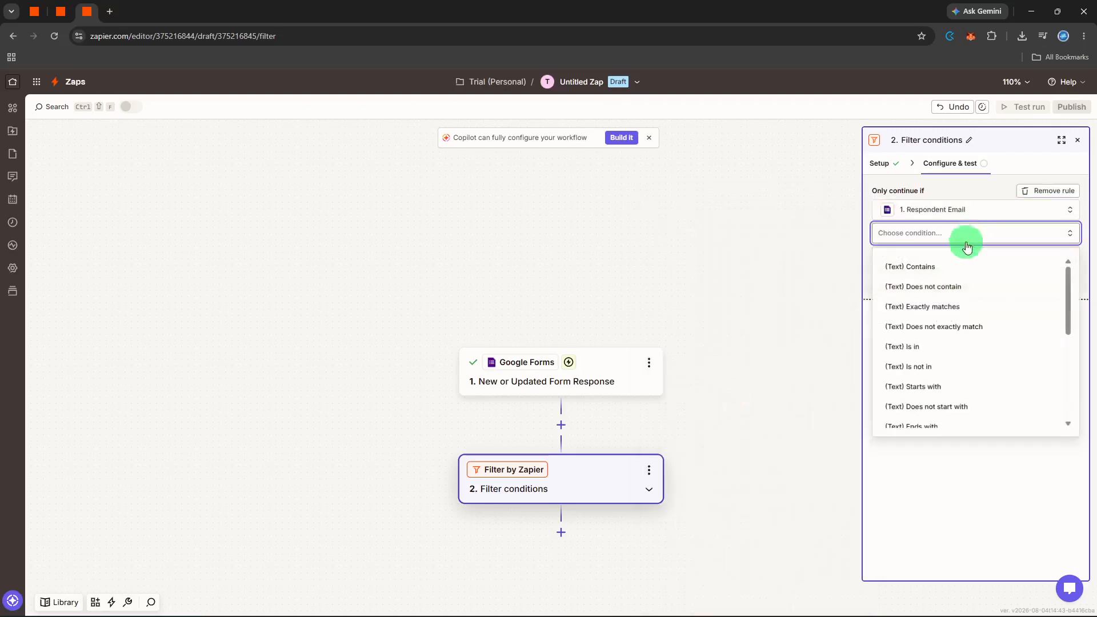
pyautogui.click(959, 267)
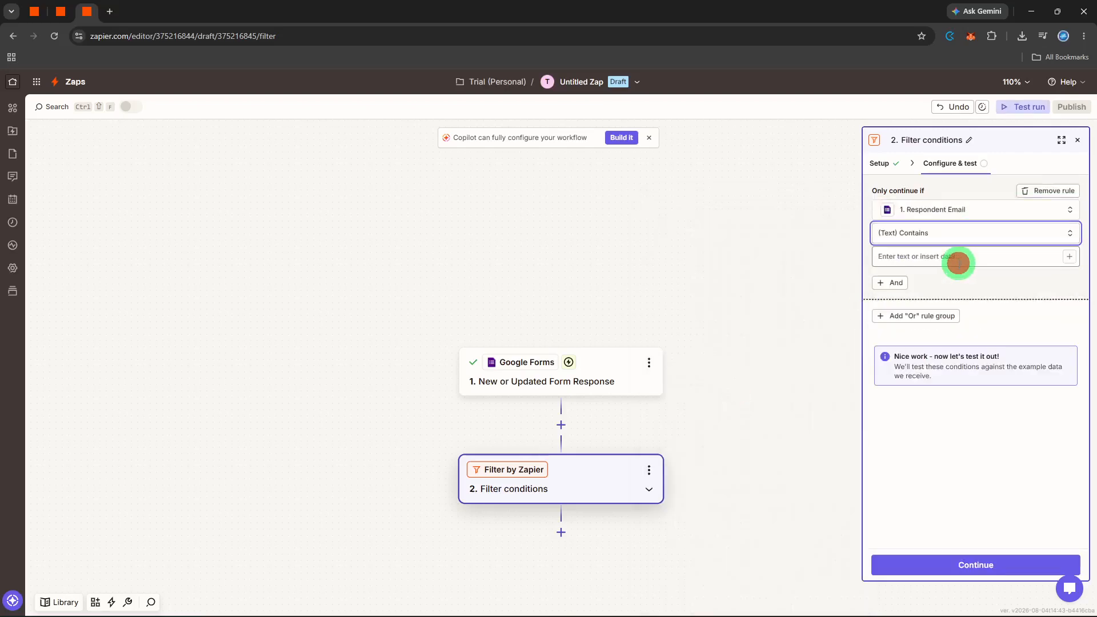
pyautogui.click(959, 262)
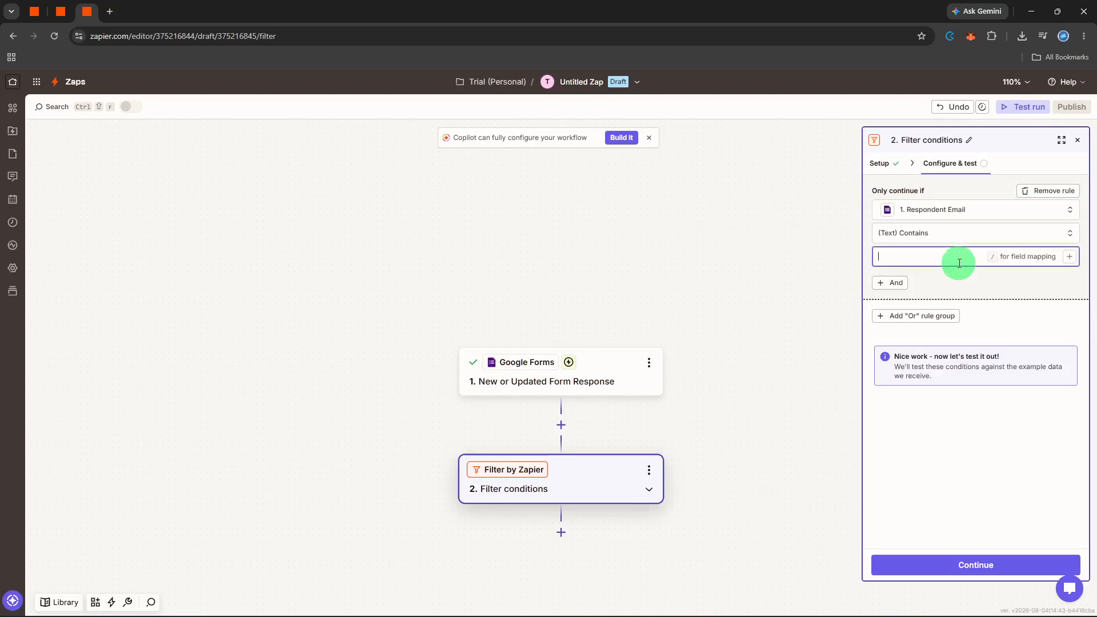
pyautogui.write('gmail')
pyautogui.click(969, 420)
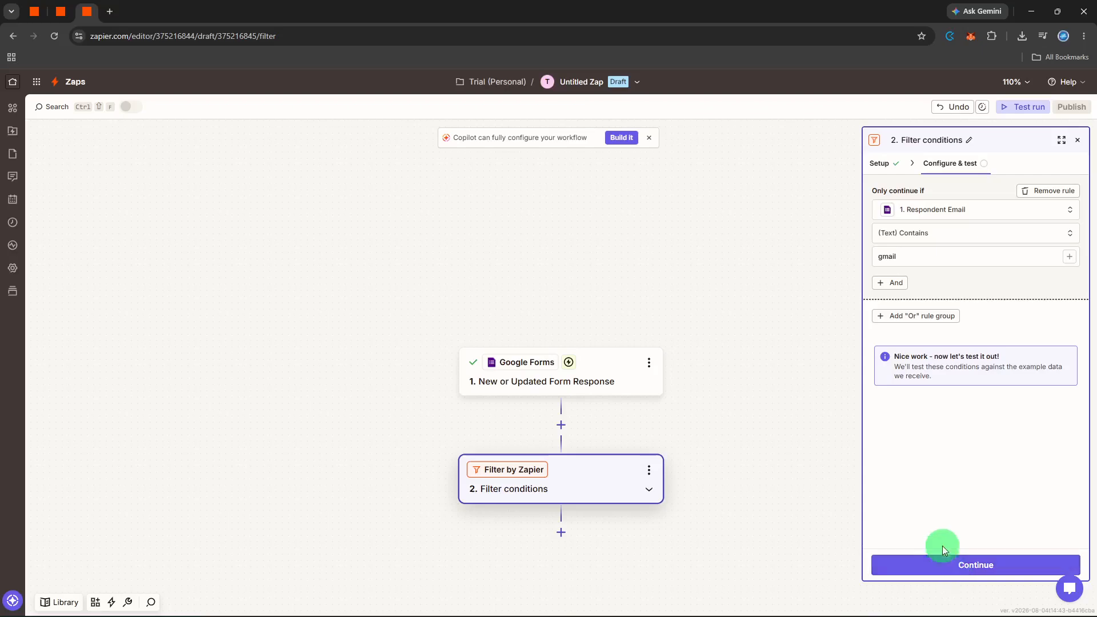
# - Add an "Or" rule group that continues if Max Possible Score Exists, and finish the filter configuration
pyautogui.click(910, 321)
pyautogui.click(907, 336)
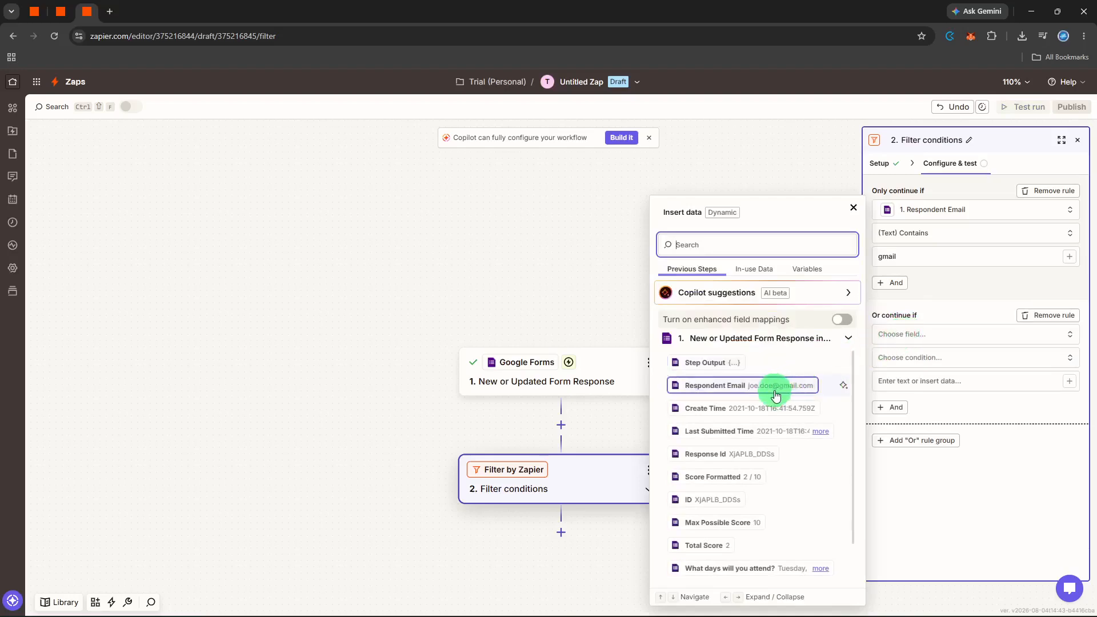
pyautogui.scroll(-1, 765, 400)
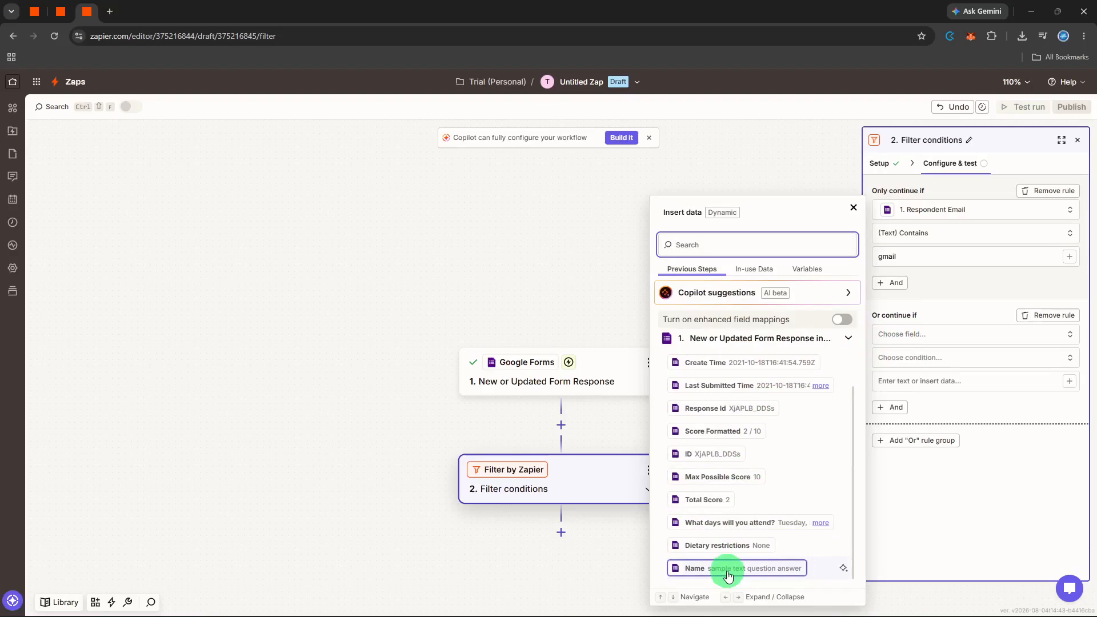
pyautogui.click(710, 478)
pyautogui.click(912, 360)
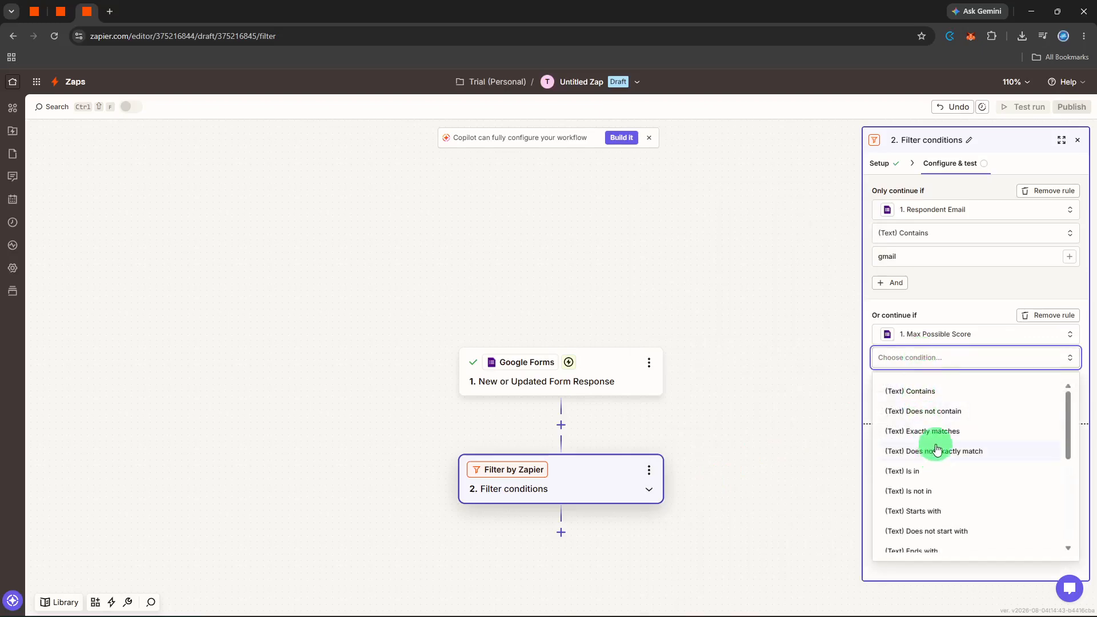
pyautogui.scroll(-3, 945, 428)
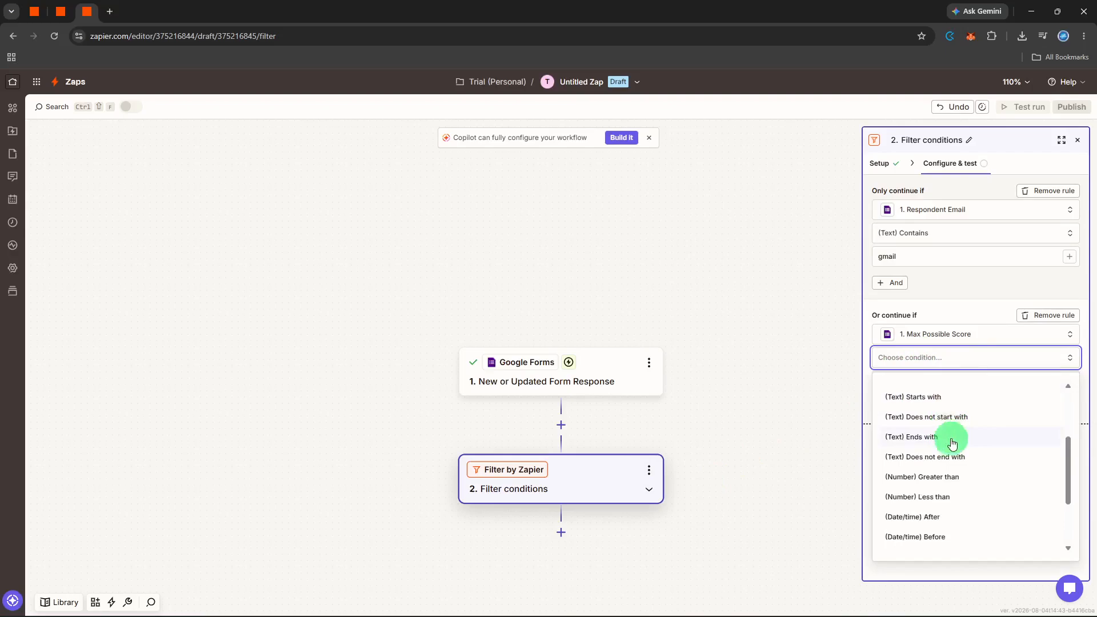
pyautogui.scroll(-2, 953, 479)
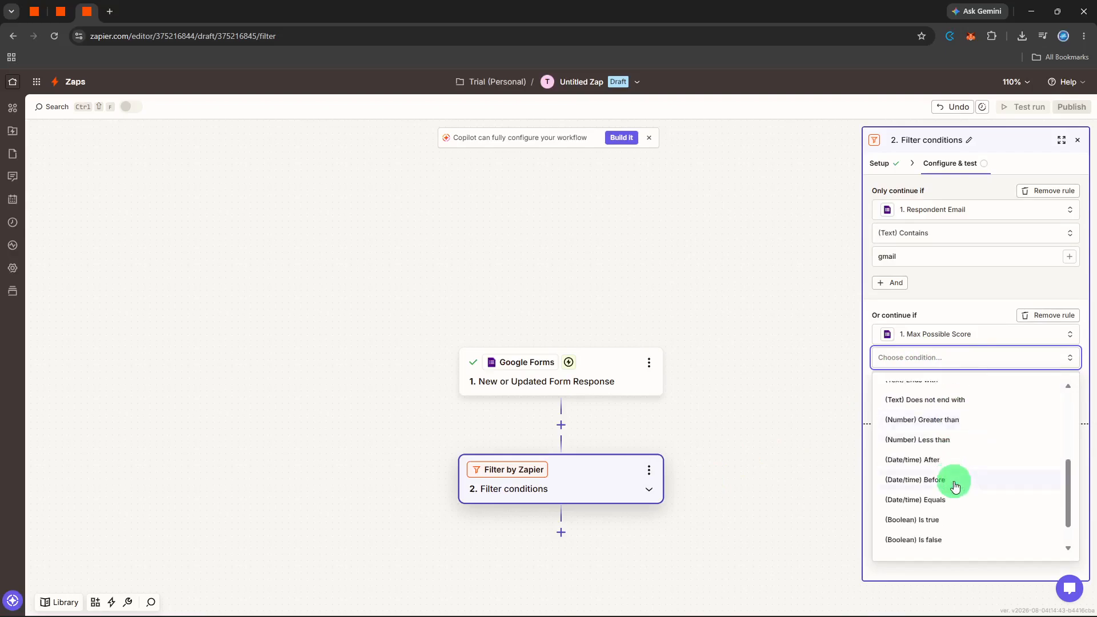
pyautogui.scroll(-1, 954, 487)
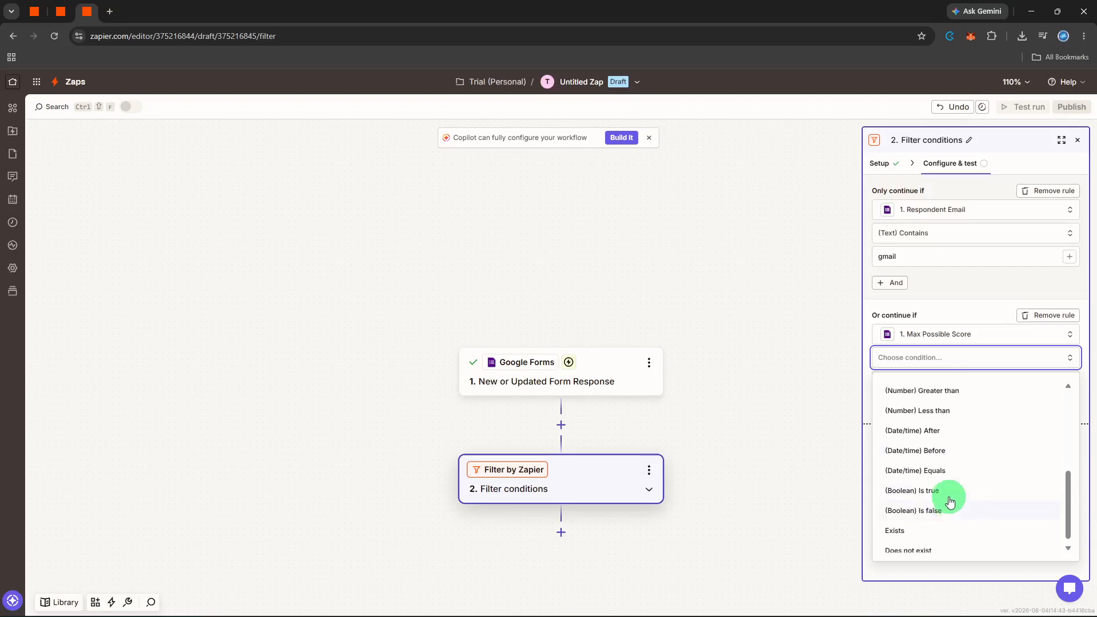
pyautogui.scroll(1, 946, 497)
pyautogui.scroll(-2, 944, 497)
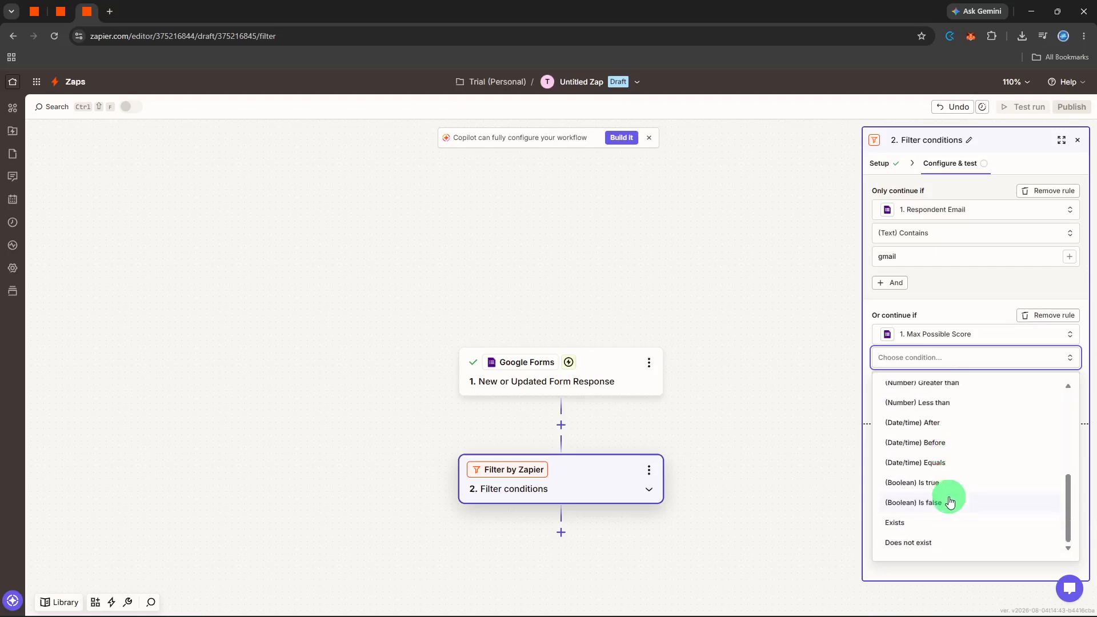
pyautogui.click(928, 531)
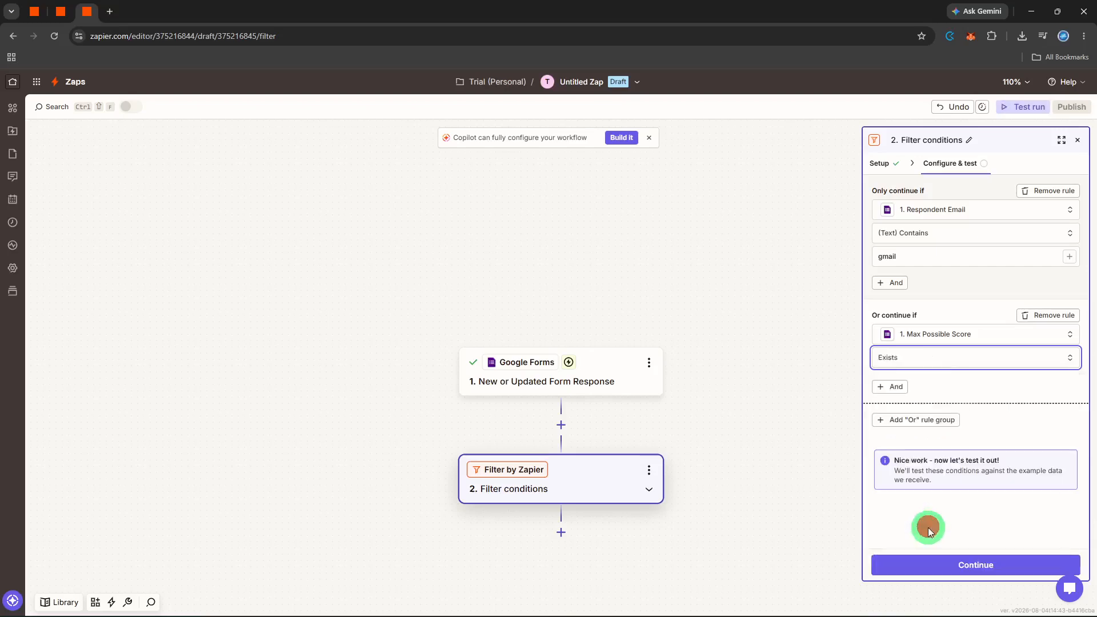
pyautogui.click(935, 566)
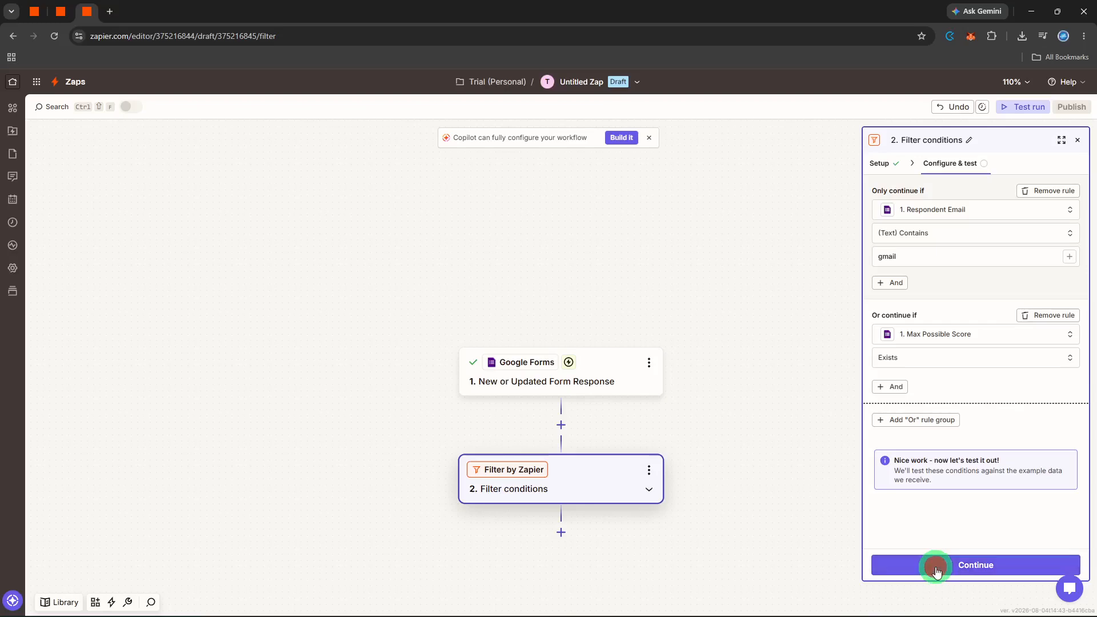
# - Add Gmail as the Zap's third step with Send Email as its action event, and finish its setup
pyautogui.click(565, 534)
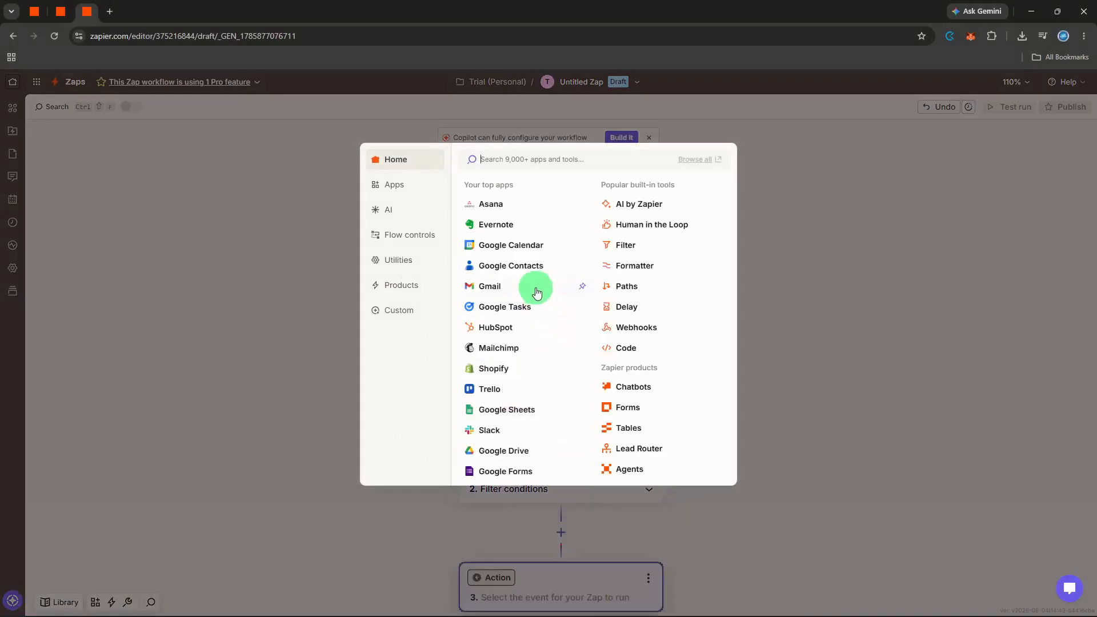
pyautogui.click(536, 290)
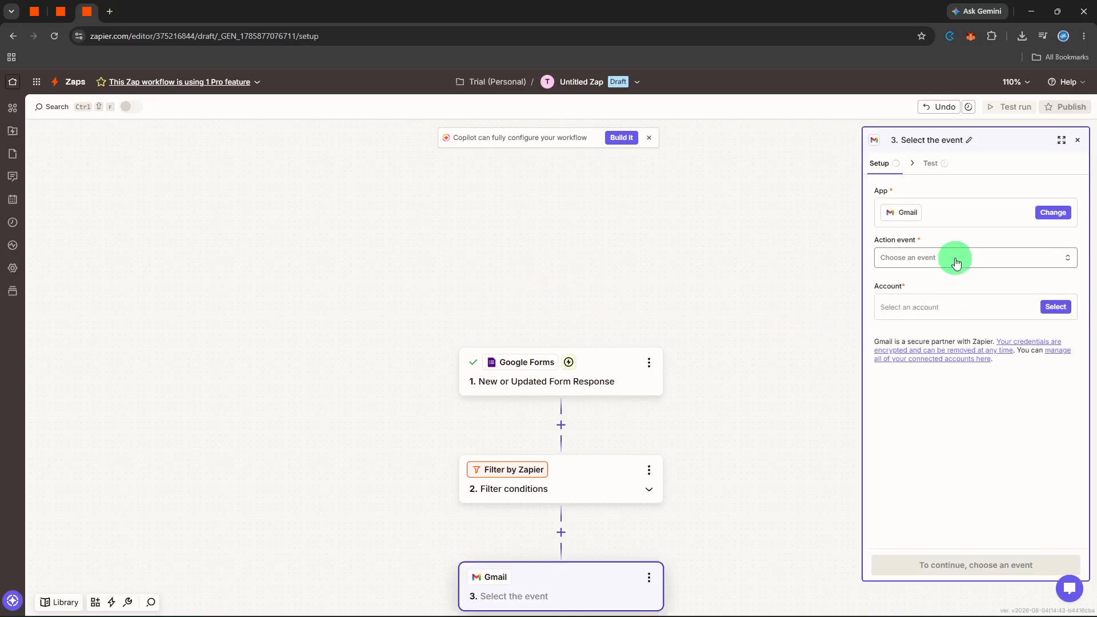
pyautogui.click(954, 258)
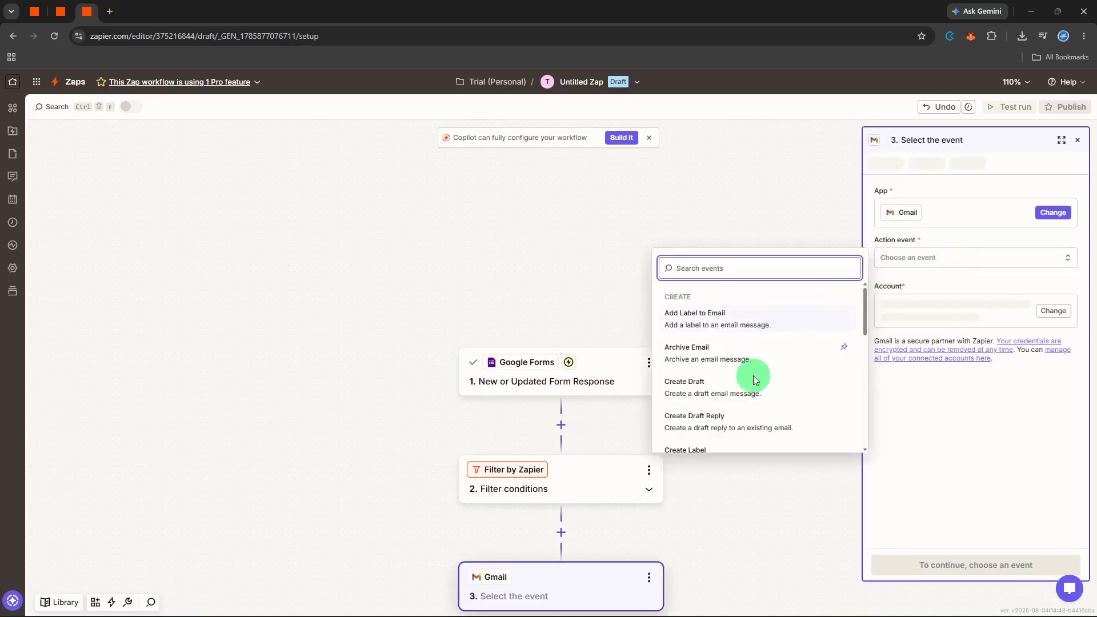
pyautogui.write('s')
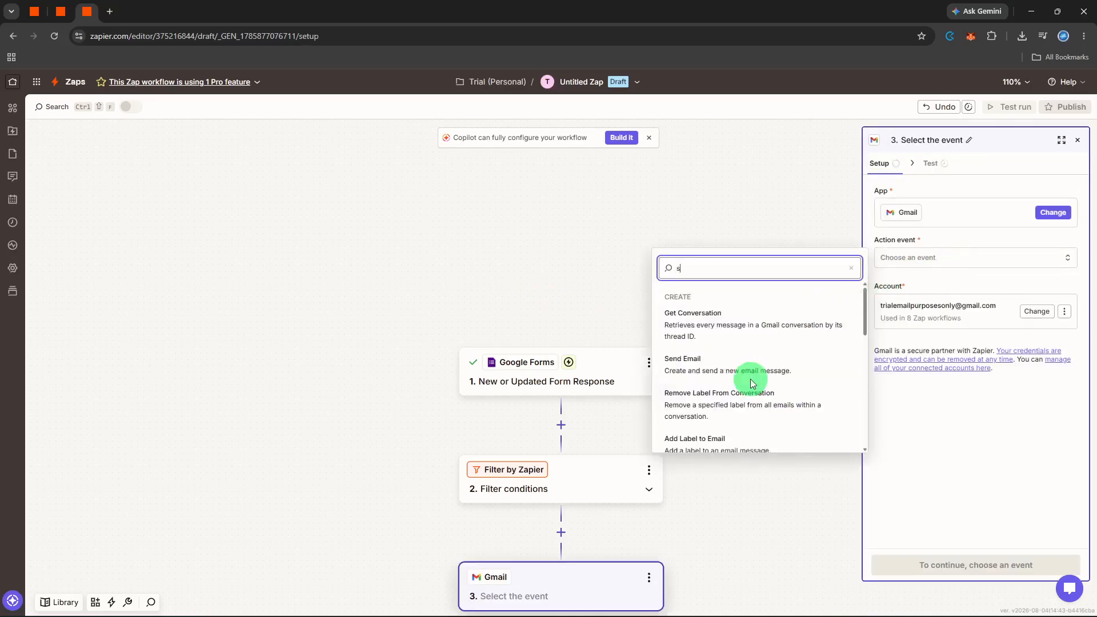
pyautogui.write('ed')
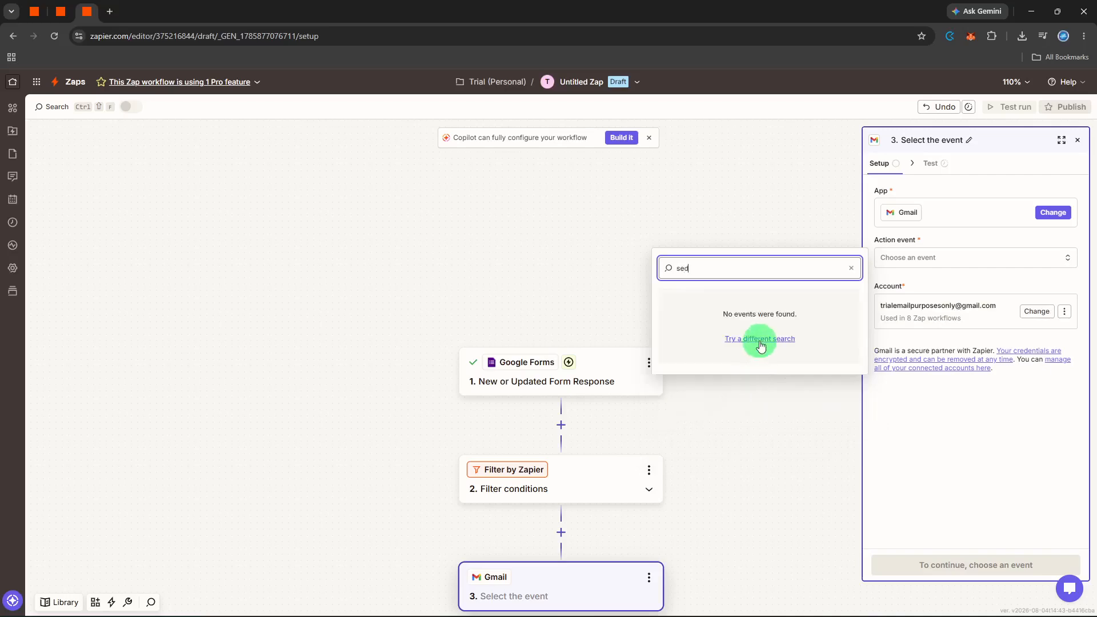
pyautogui.press('BackSpace')
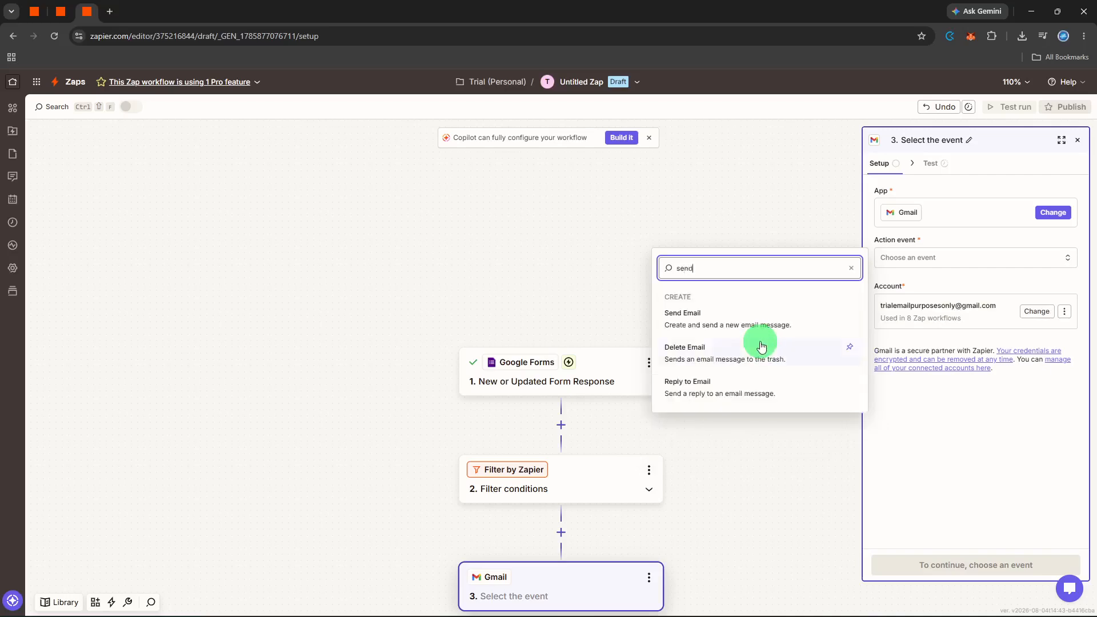
pyautogui.click(766, 318)
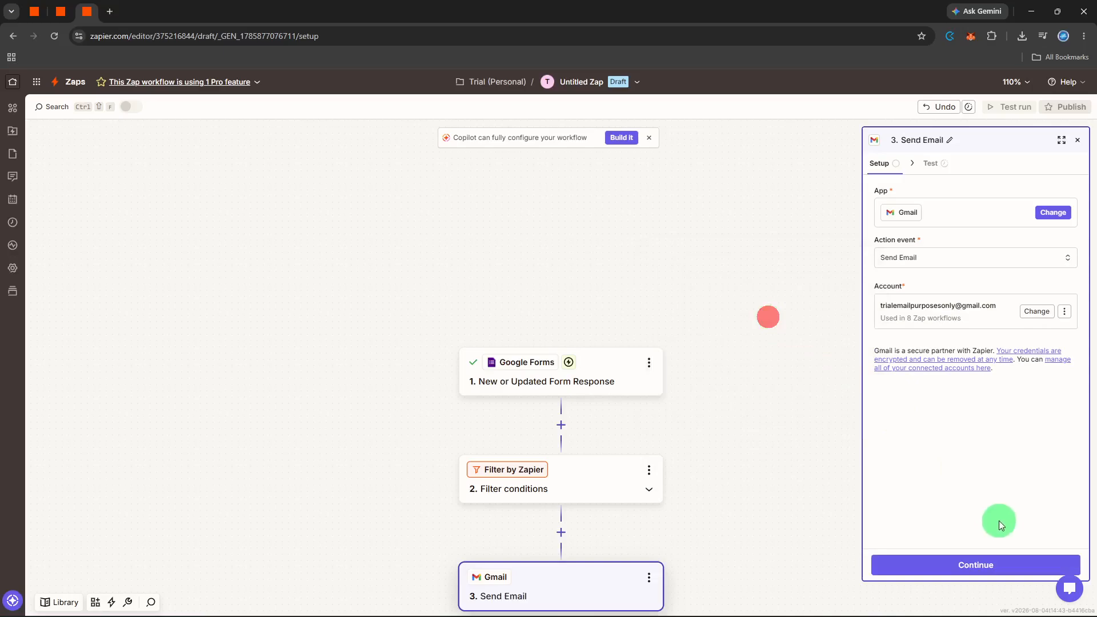
pyautogui.click(988, 562)
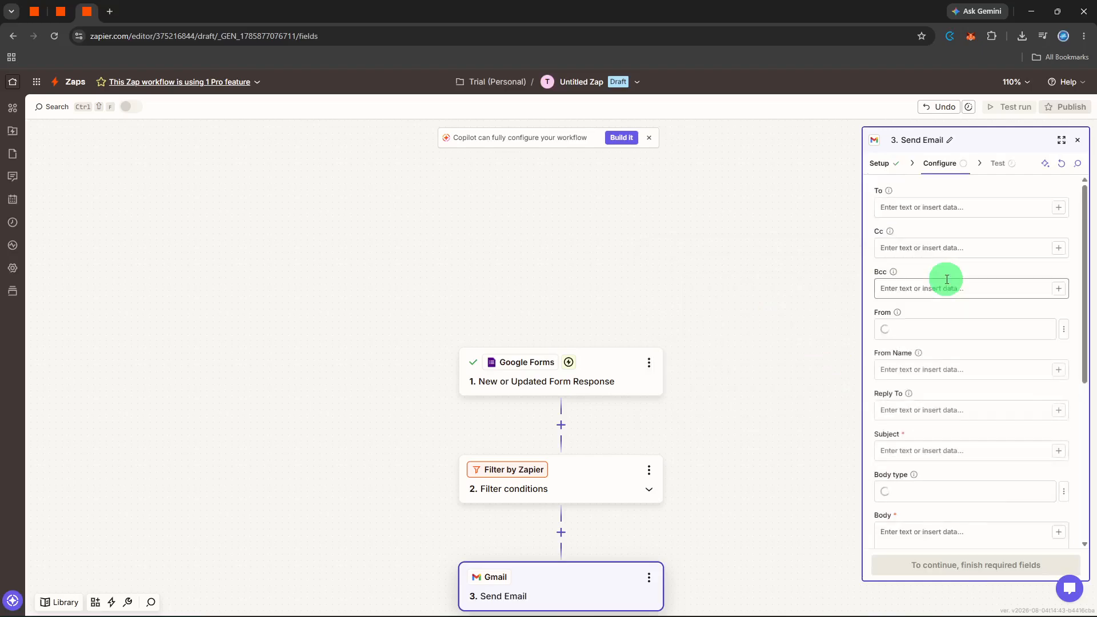
# - Configure the email with the subject "New Leads" and the body "Filtered values", keeping the other fields at their defaults, and continue
pyautogui.scroll(-1, 941, 326)
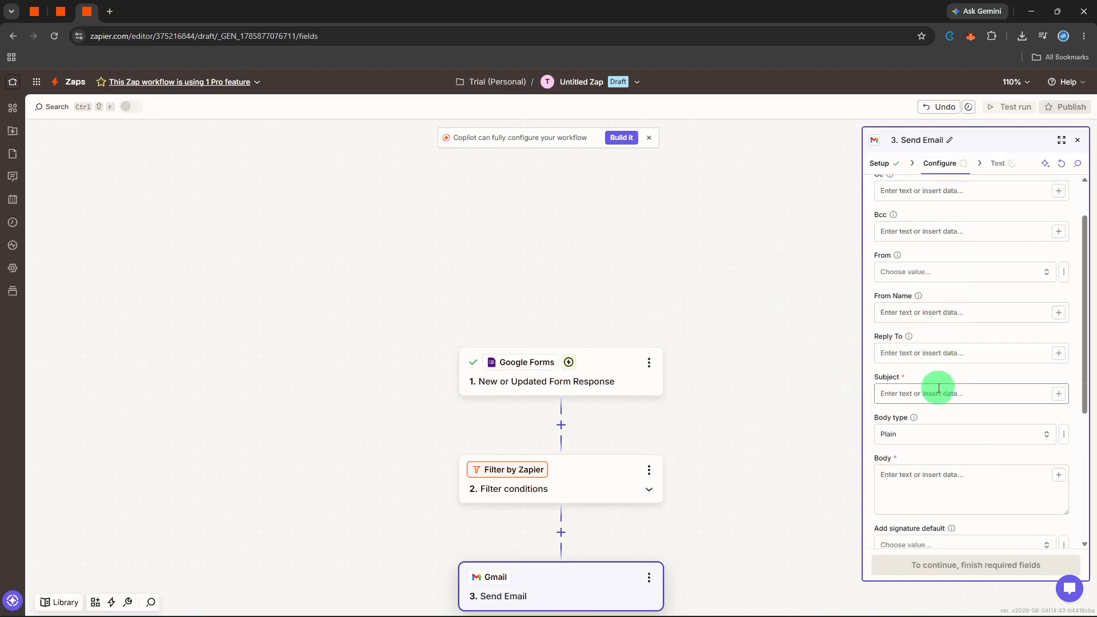
pyautogui.click(938, 390)
pyautogui.write('New Leads')
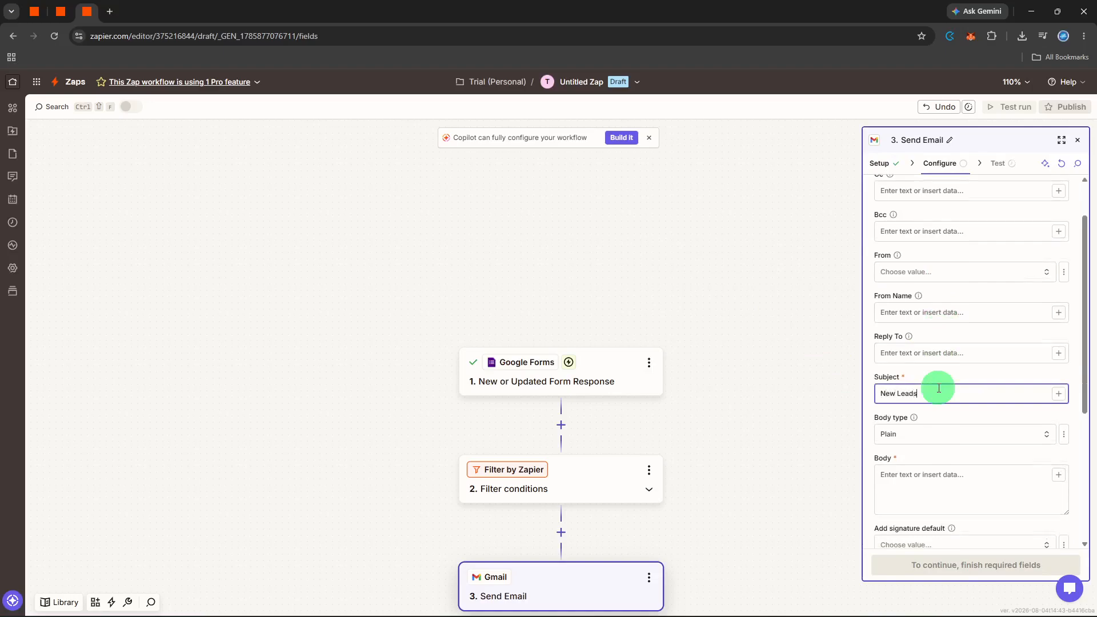
pyautogui.scroll(-1, 938, 389)
pyautogui.click(938, 426)
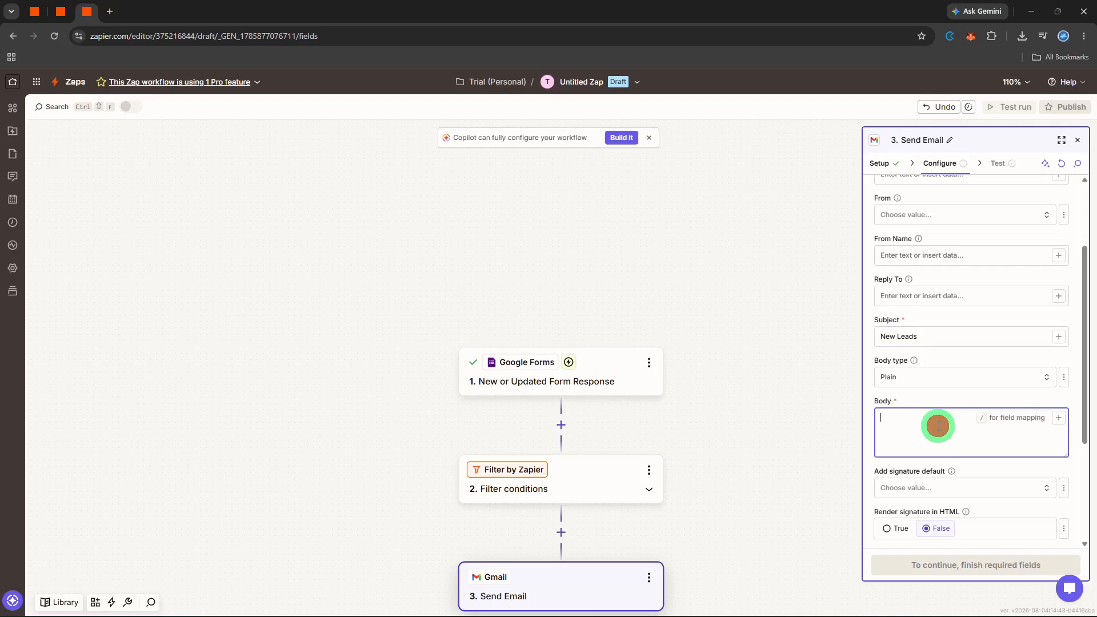
pyautogui.write('Filtered values')
pyautogui.scroll(-3, 939, 426)
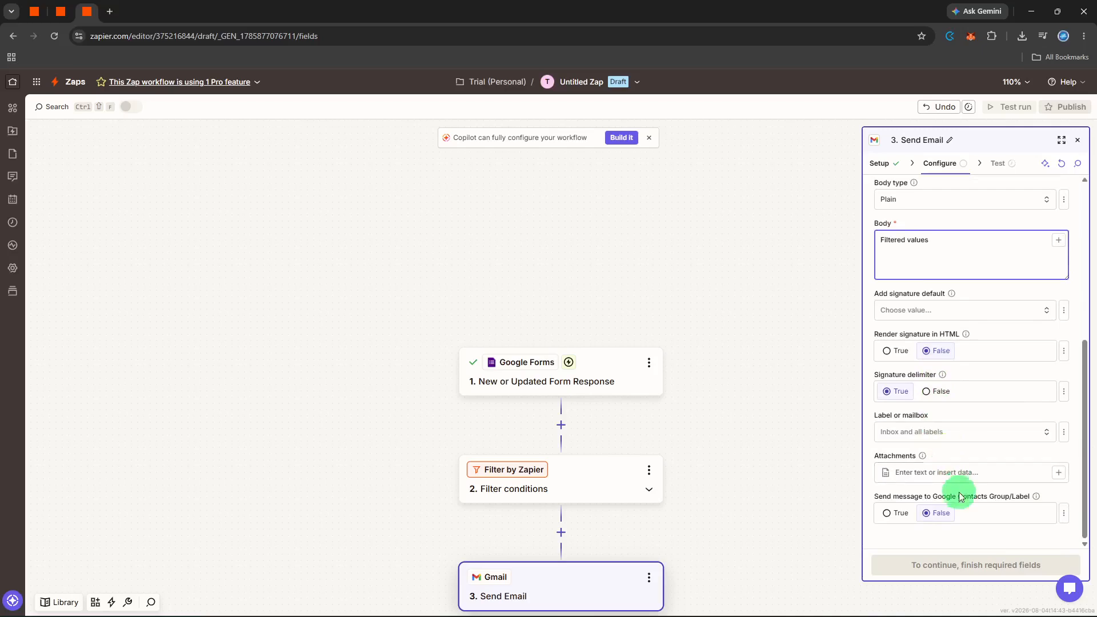
pyautogui.click(961, 532)
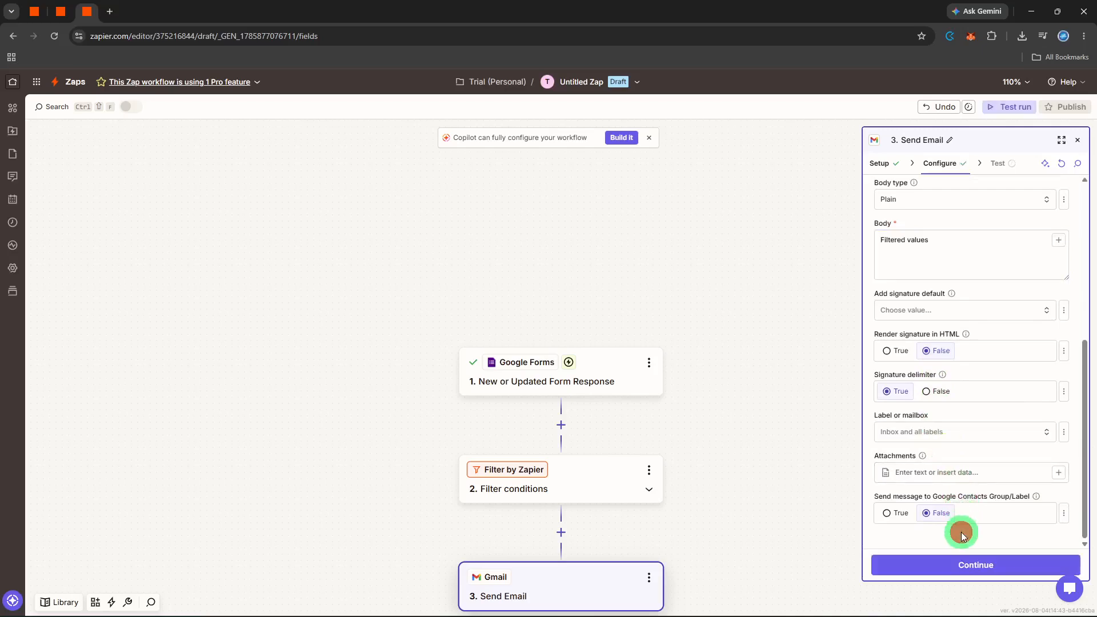
pyautogui.click(944, 562)
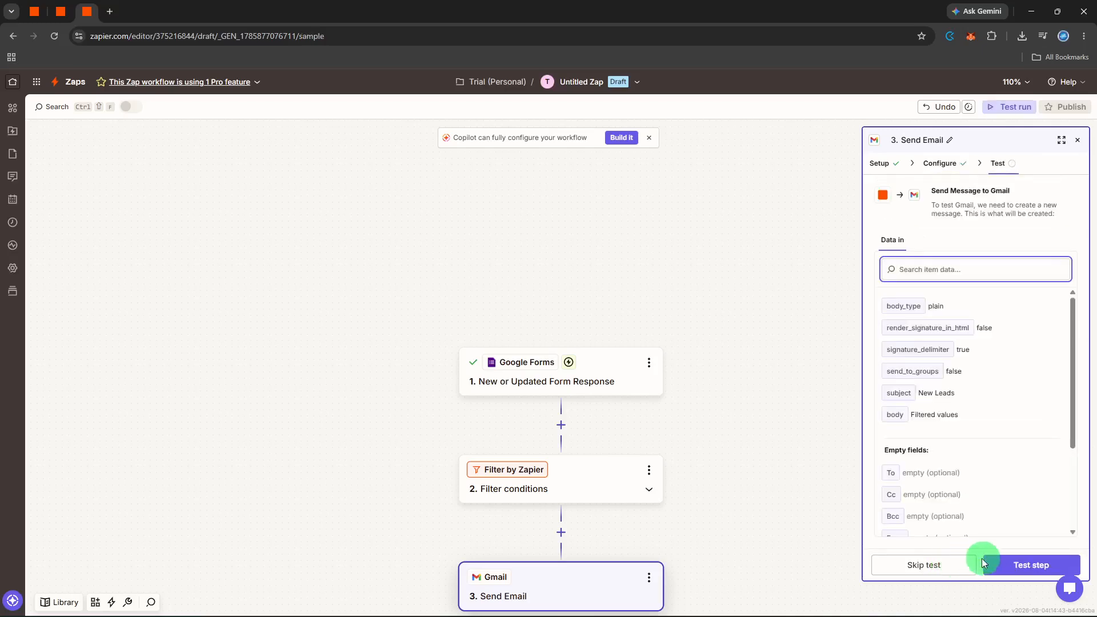
# - Test the Send Email step and review its test data and configuration fields
pyautogui.click(1003, 561)
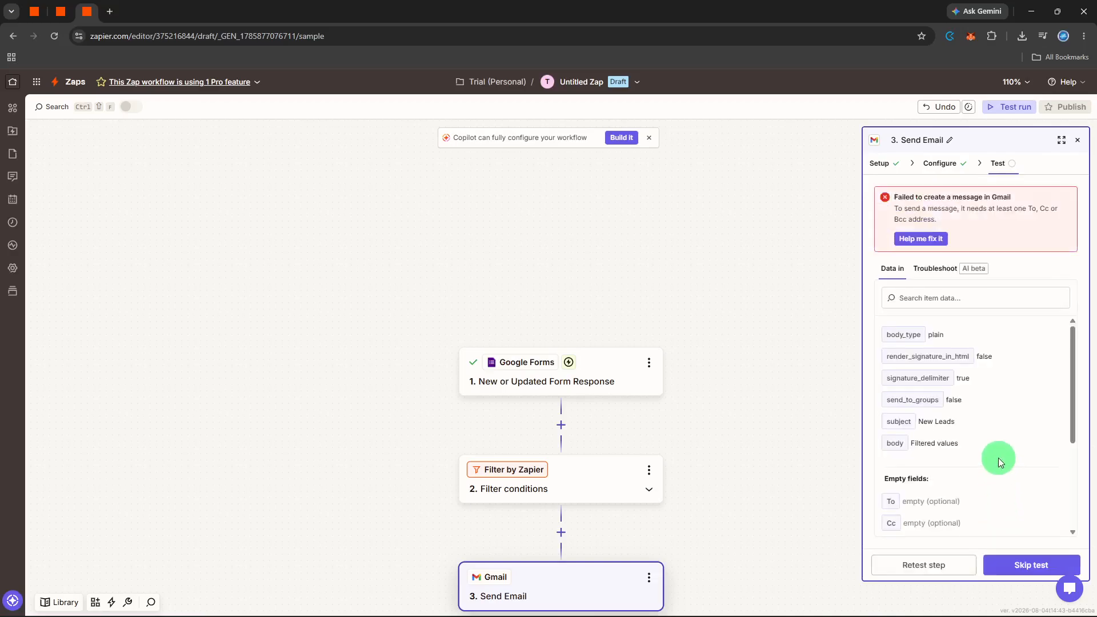
pyautogui.scroll(-1, 998, 457)
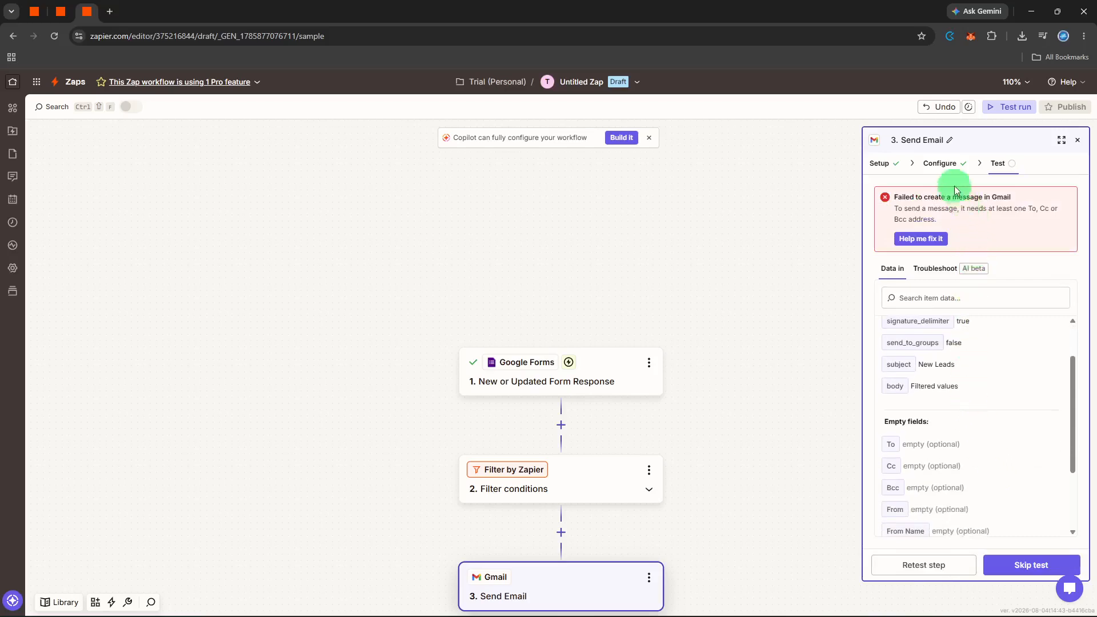
pyautogui.click(944, 164)
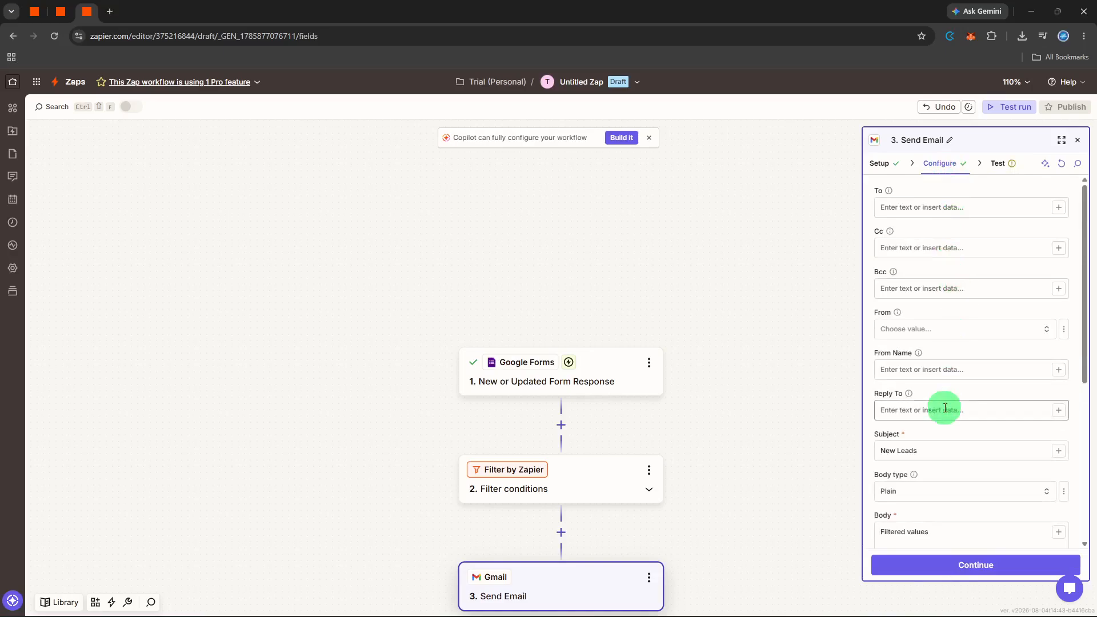
pyautogui.scroll(-3, 945, 408)
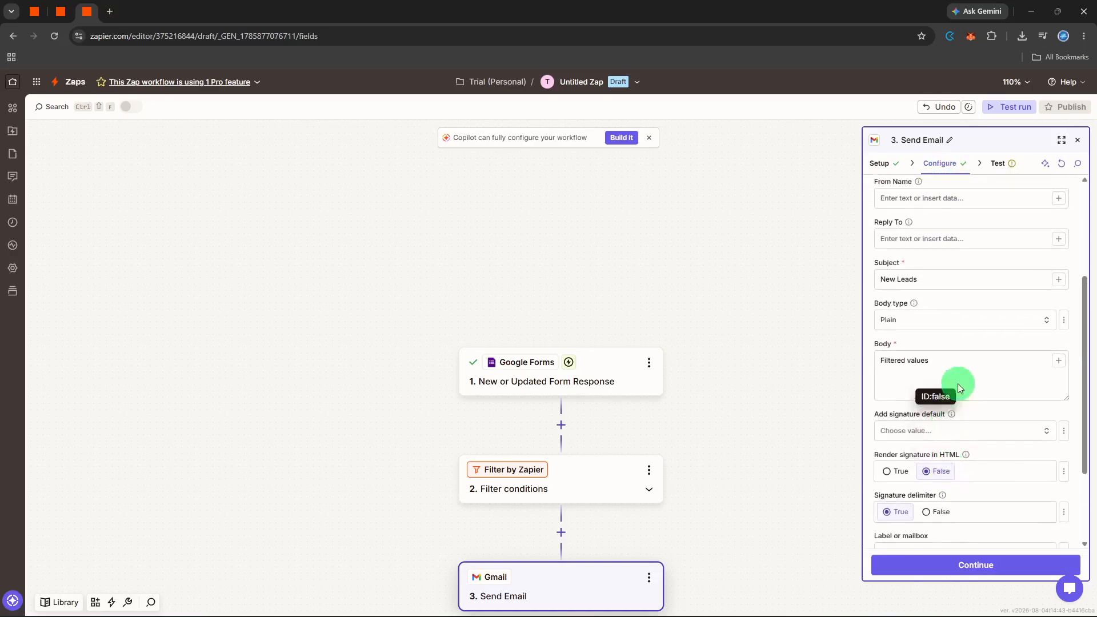
pyautogui.scroll(-2, 972, 396)
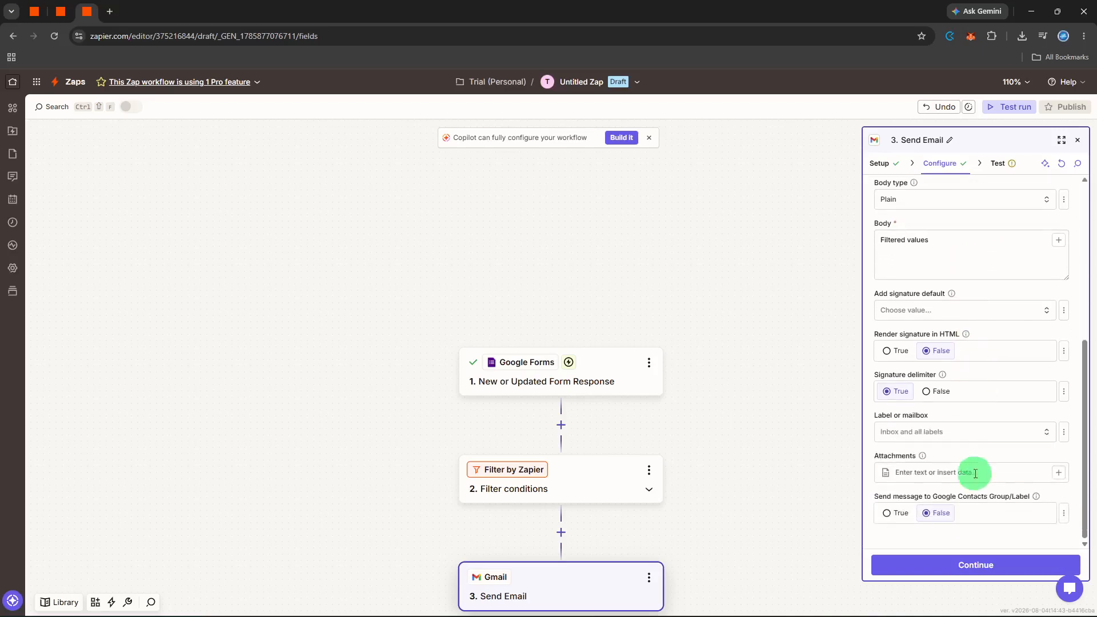
# - Skip the Send Email step's test, close its settings and publish the Zap
pyautogui.click(970, 564)
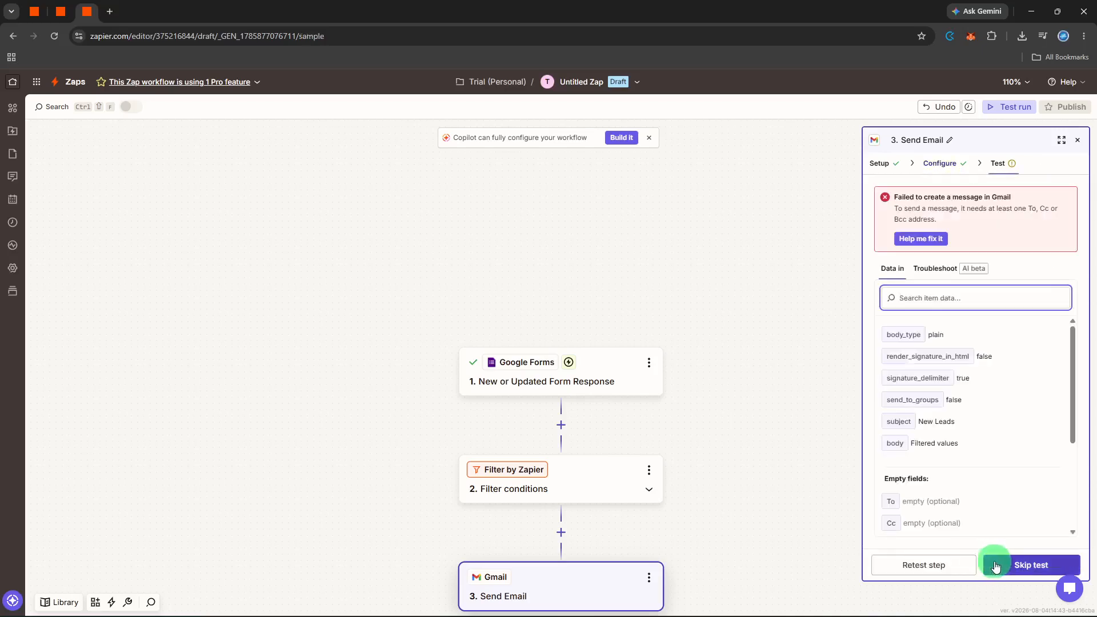
pyautogui.click(994, 567)
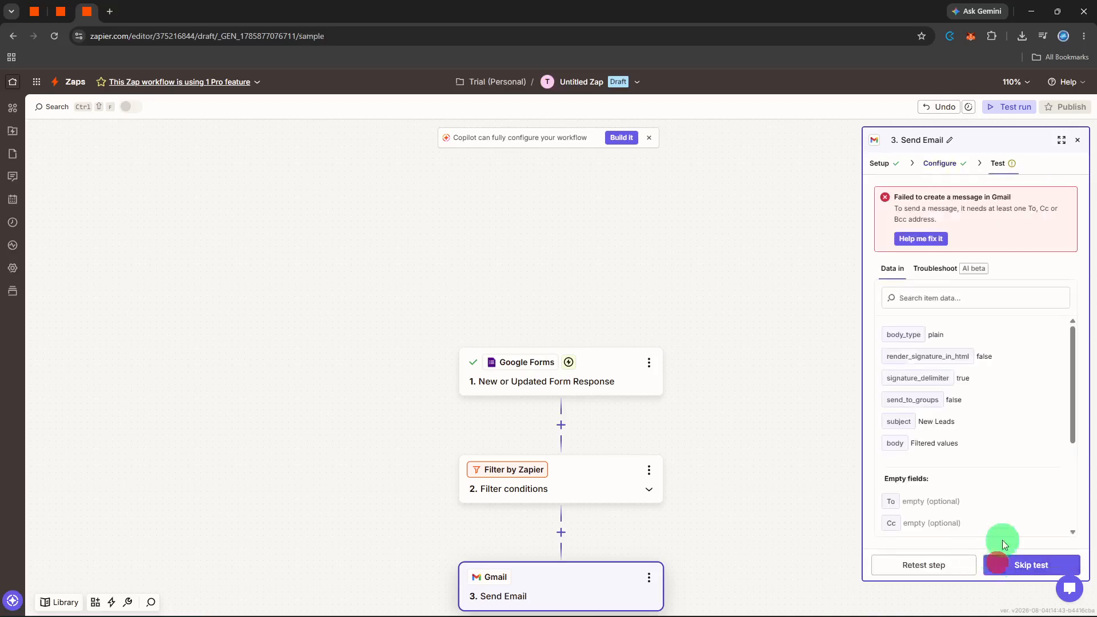
pyautogui.click(1078, 142)
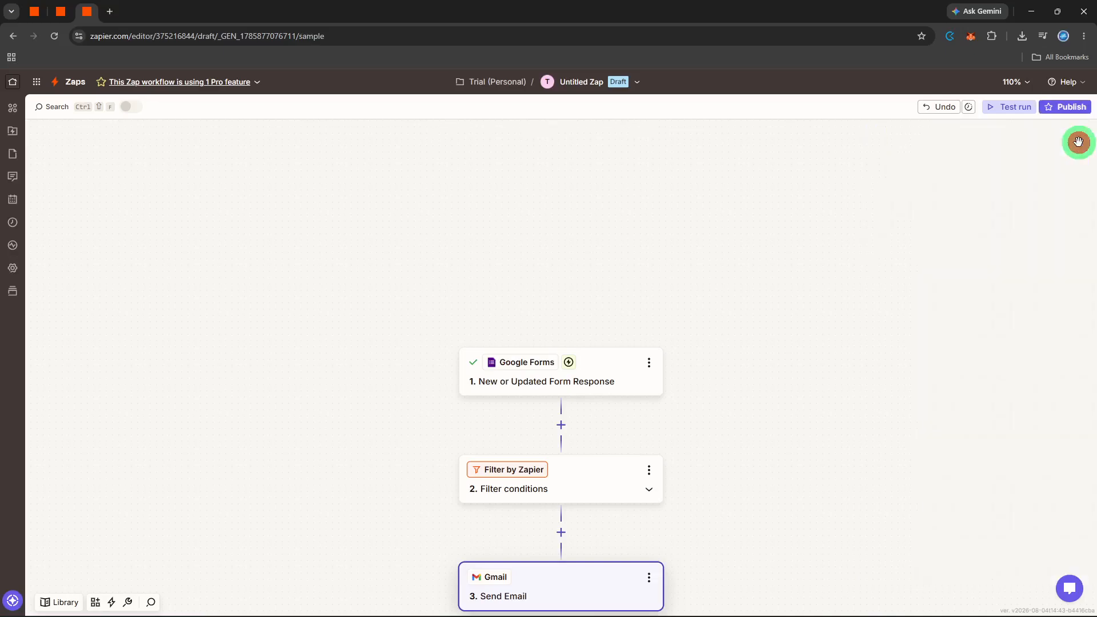
pyautogui.click(1072, 107)
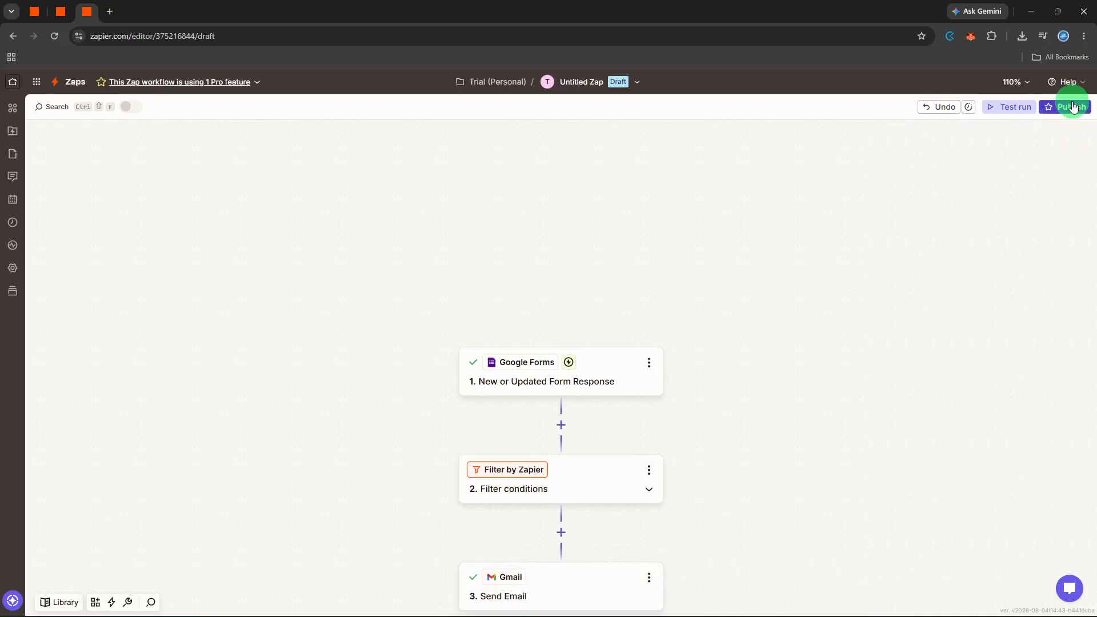